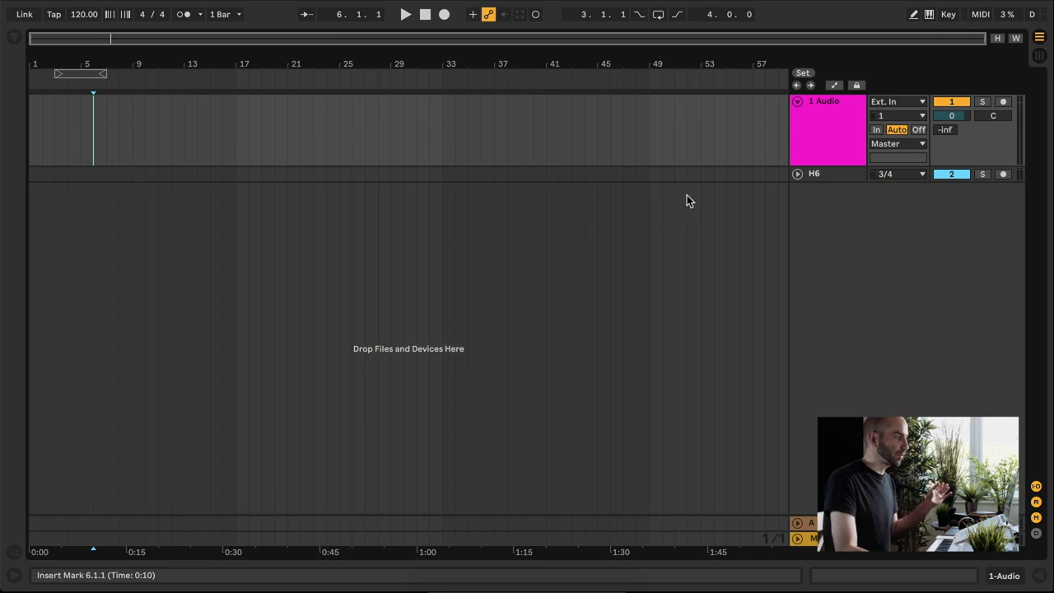
Load the Bass4 Hollow.adv preset from the Bass sounds onto a new MIDI track below H6.
left_click(831, 140)
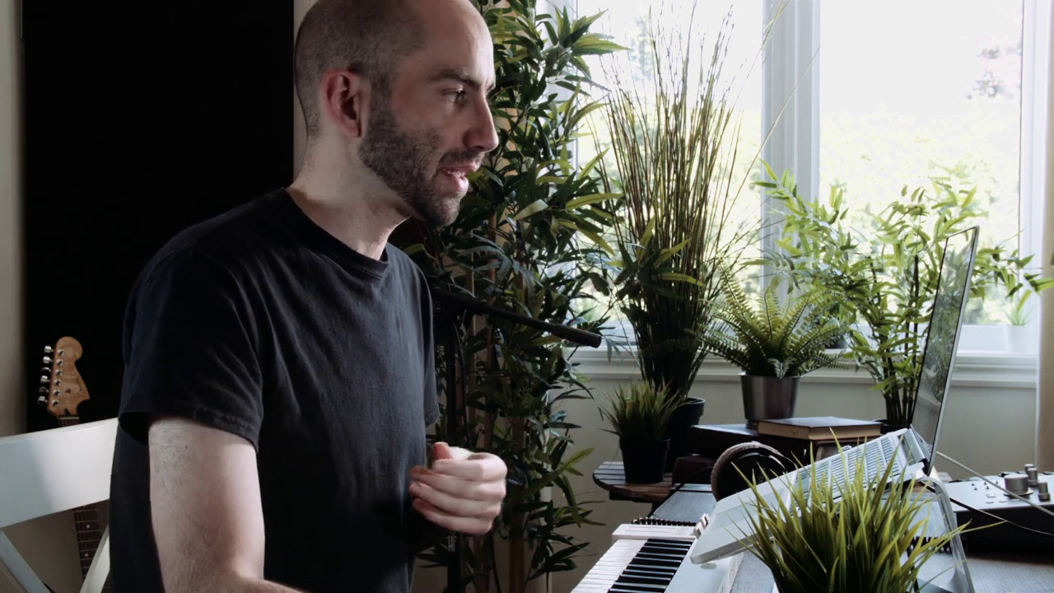
left_click(136, 92)
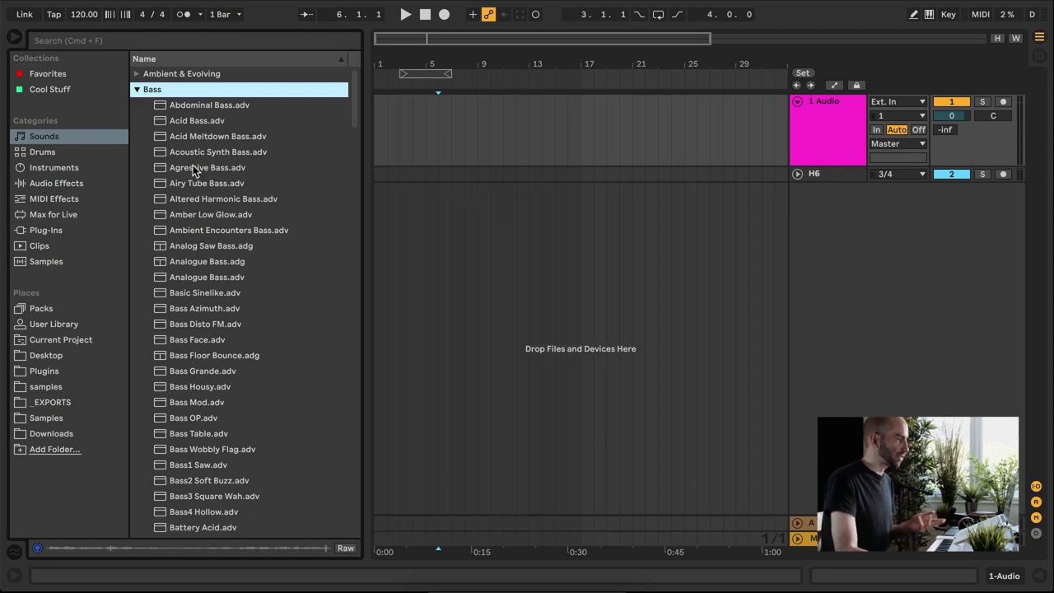
scroll(198, 329, "down", 4)
left_click(199, 376)
left_click_drag(176, 376, 866, 316)
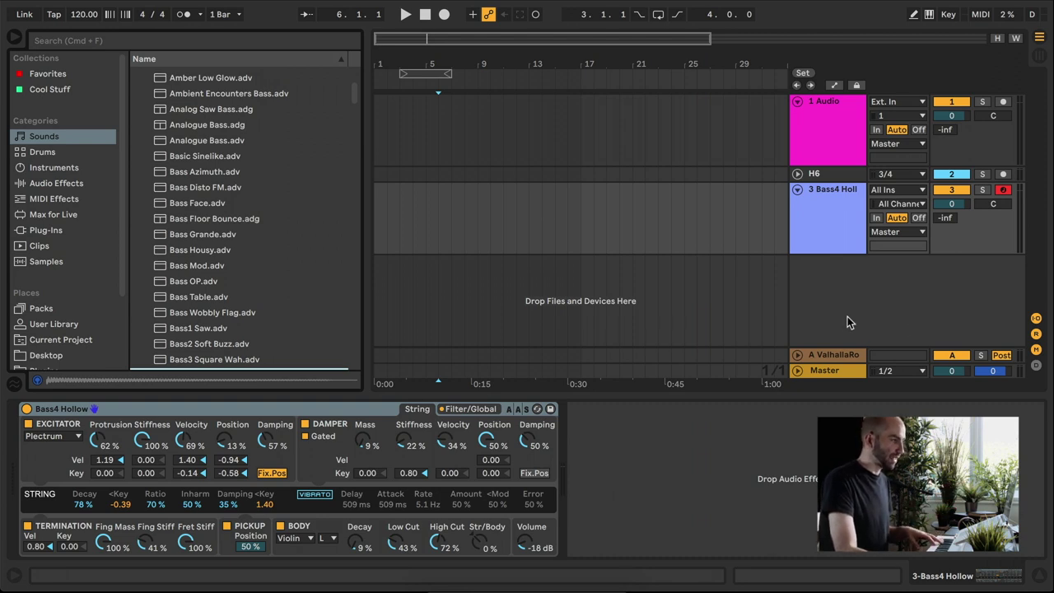
Enable the metronome and record a short bass line on the Bass4 Hollow track, starting at bar 3.
left_click(400, 231)
left_click(181, 18)
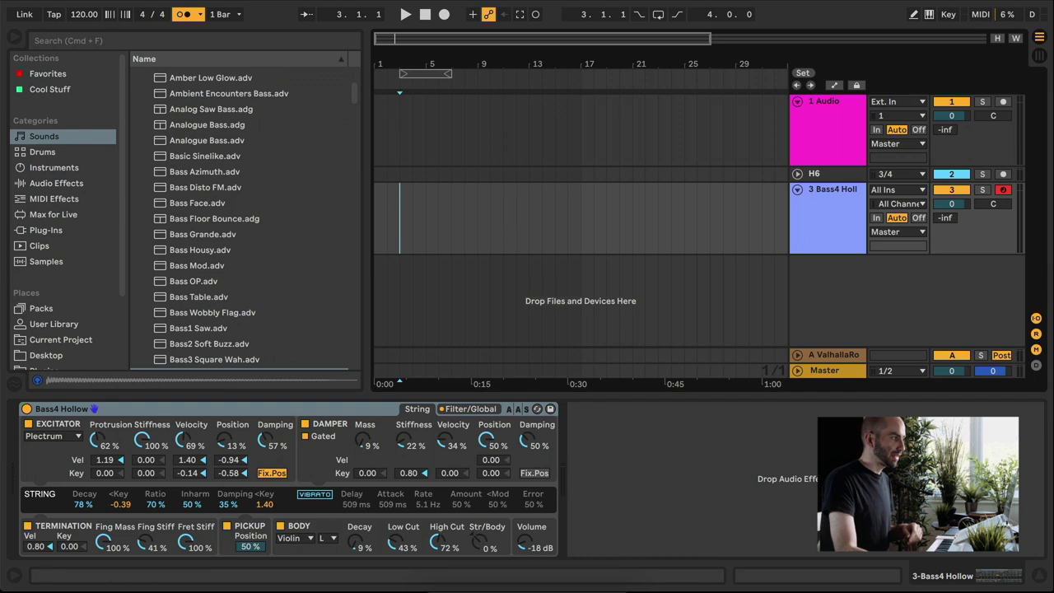
left_click(1003, 190)
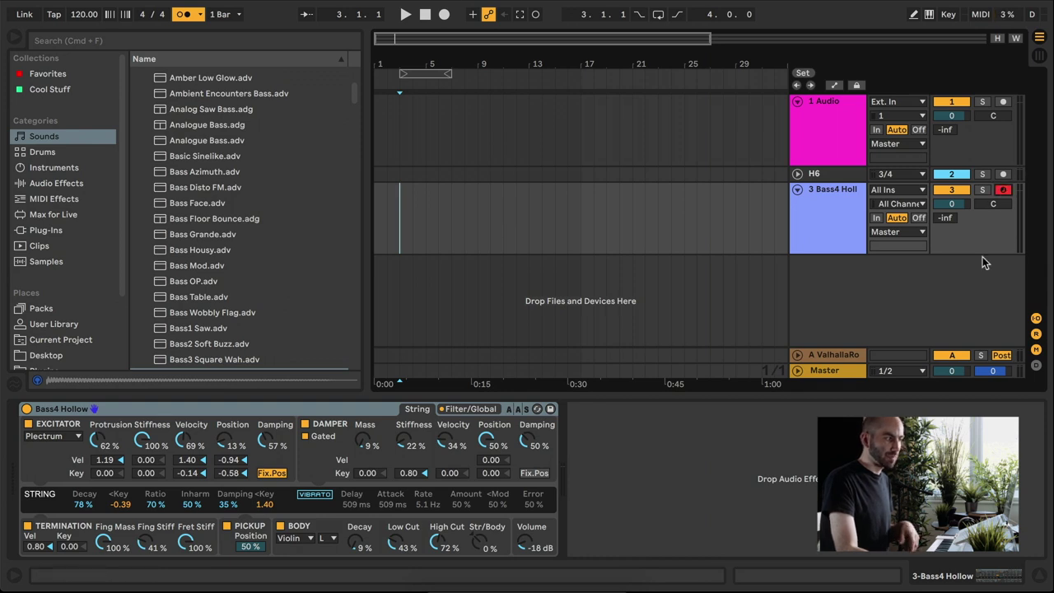
left_click(443, 15)
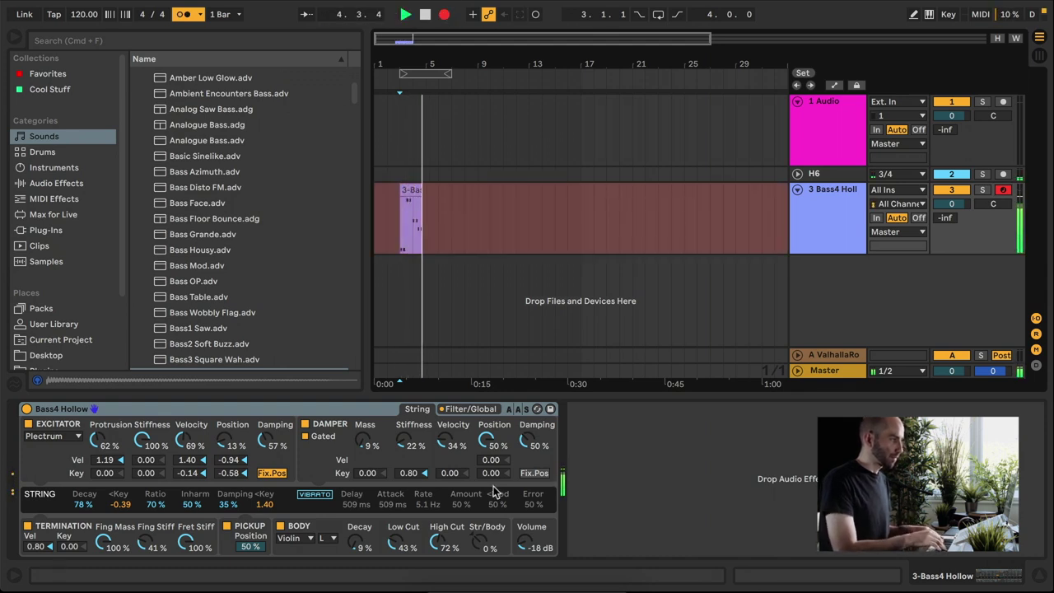
key("space")
Trim the recorded bass clip to exactly two bars and loop it out to bar 29.
double_click(414, 188)
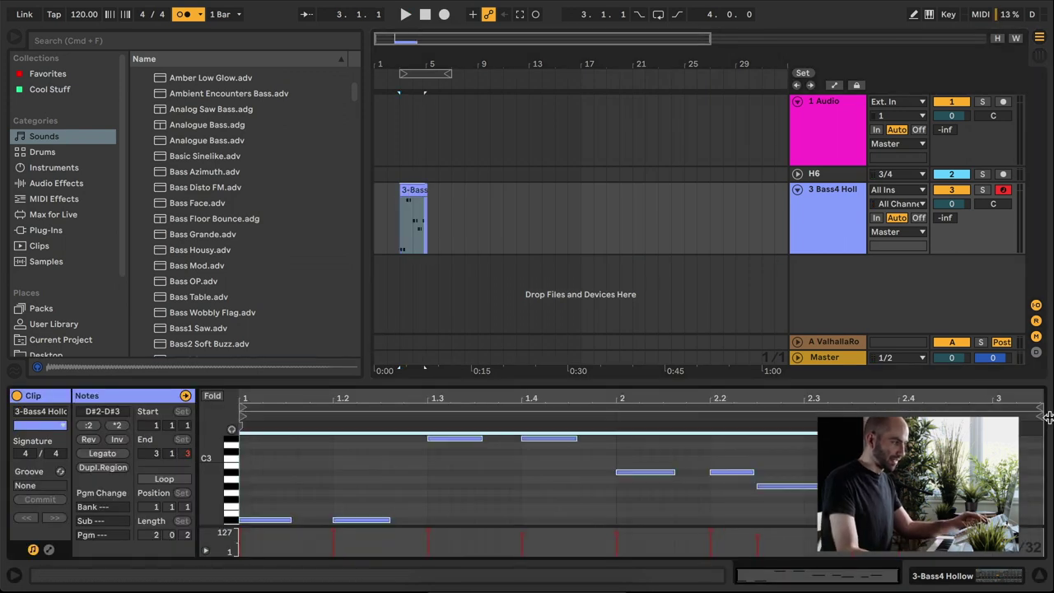
left_click_drag(1039, 405, 988, 409)
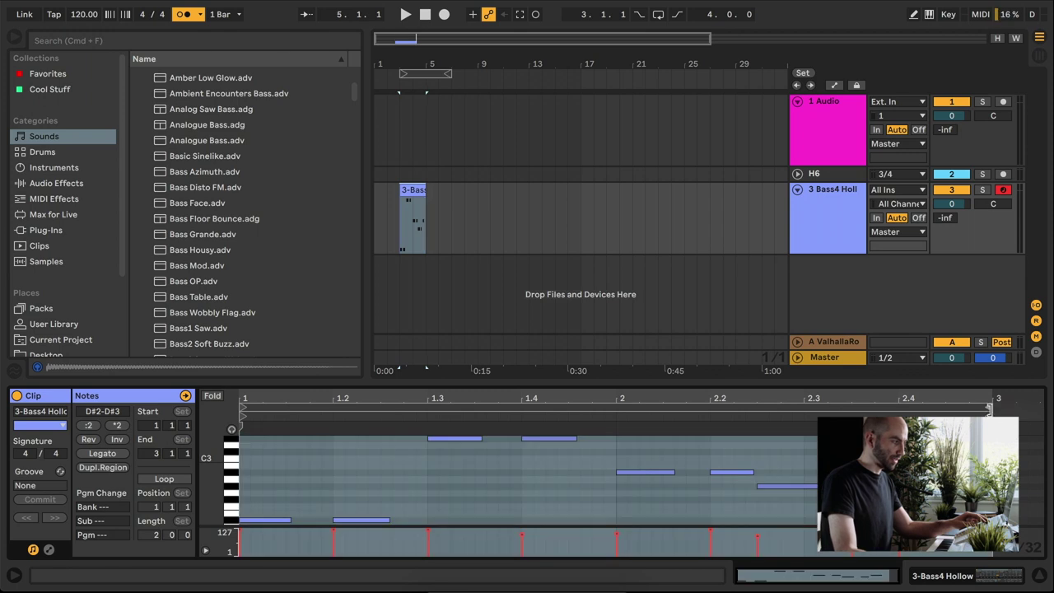
left_click(161, 479)
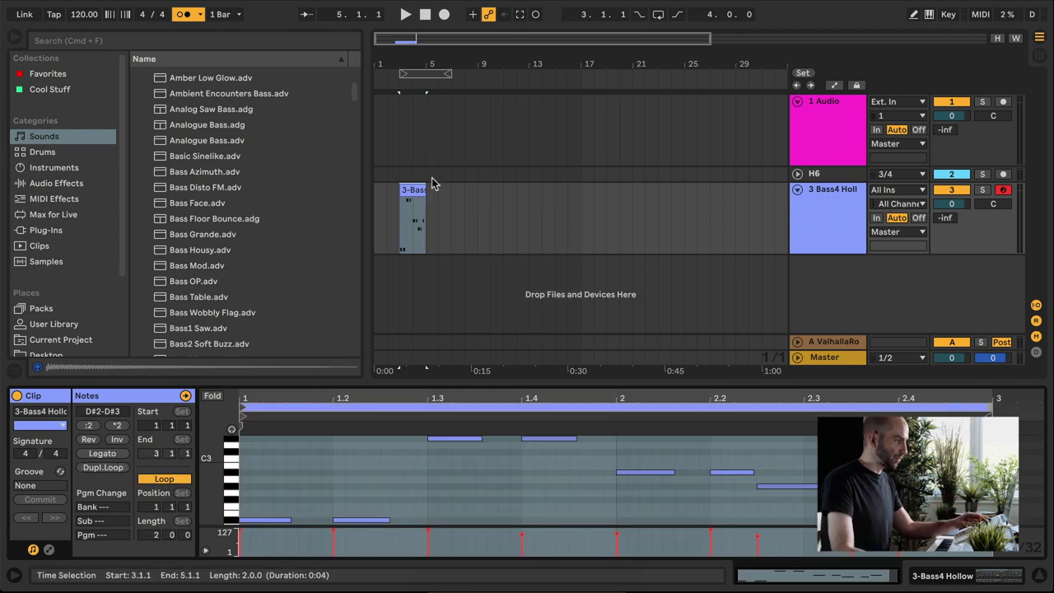
left_click_drag(424, 194, 735, 194)
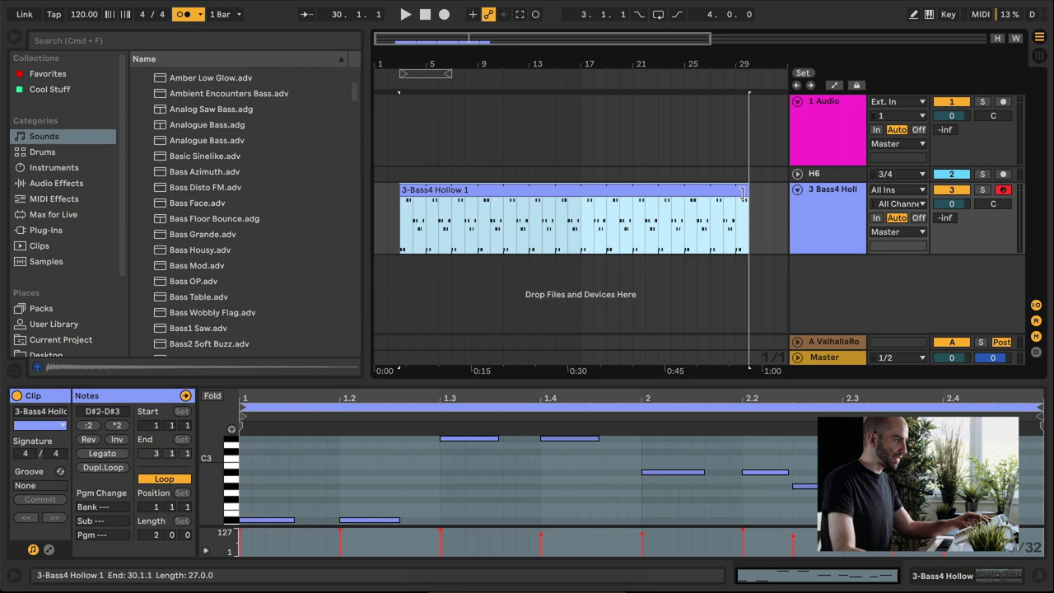
left_click(402, 236)
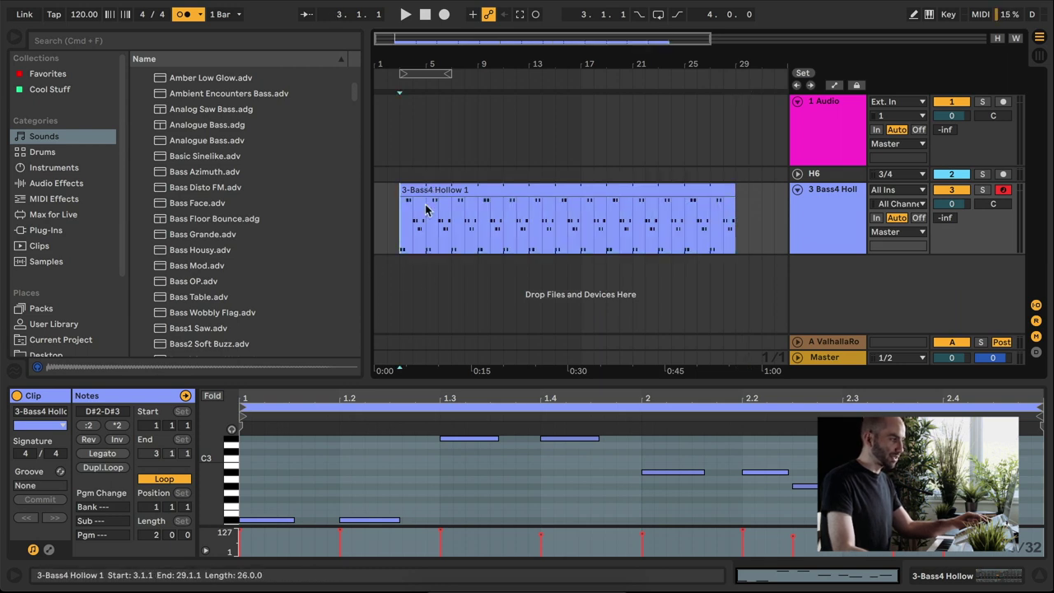
Rename the Bass4 Hollow track as BASS and play back the bass line from bar 3.
left_click(820, 191)
key("shift+Tab")
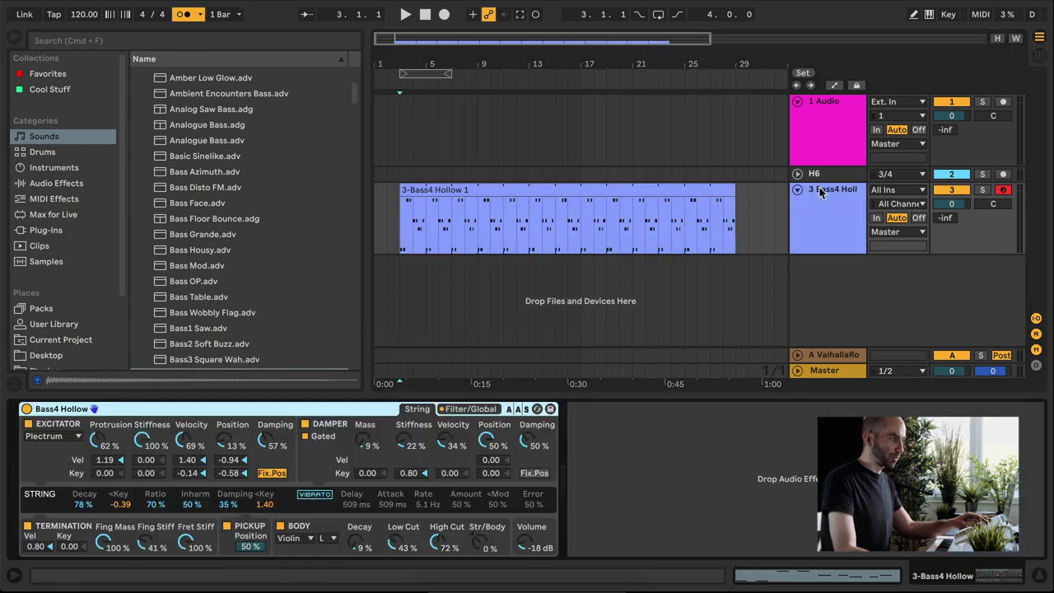
left_click(843, 217)
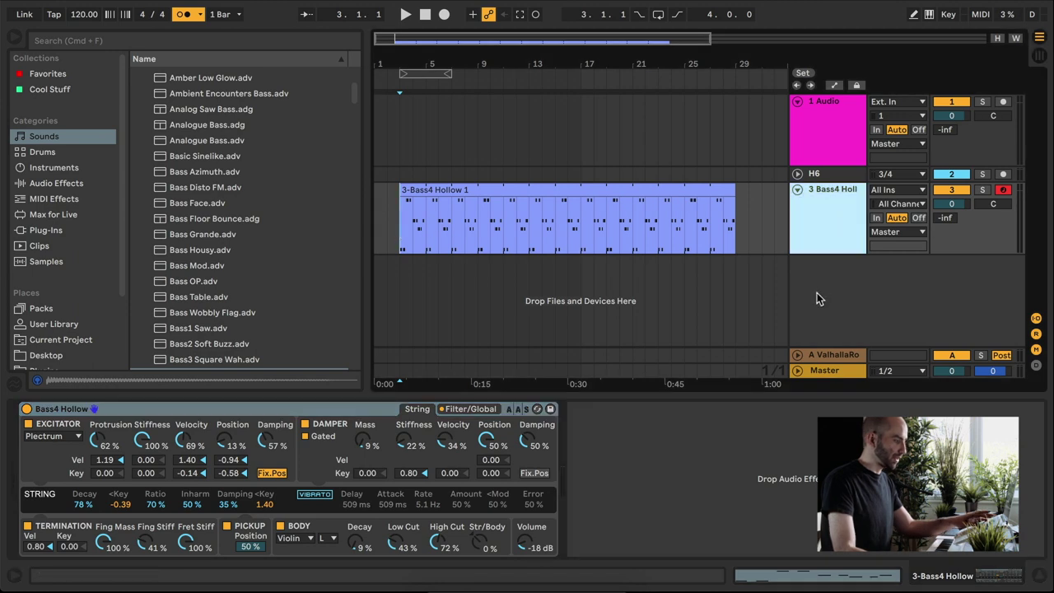
key("super+r")
type("BASS")
key("Return")
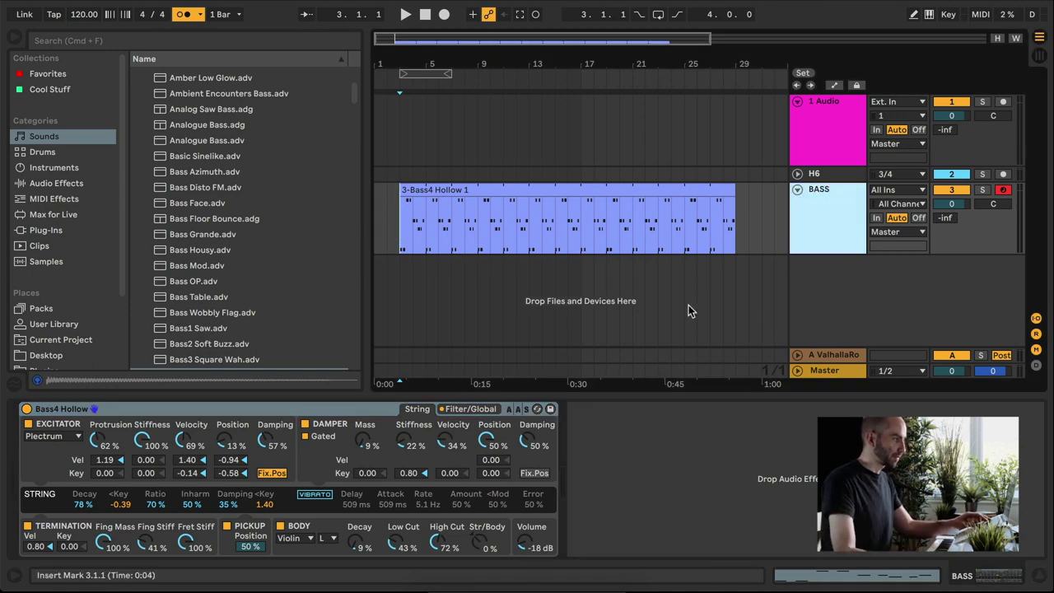
key("space")
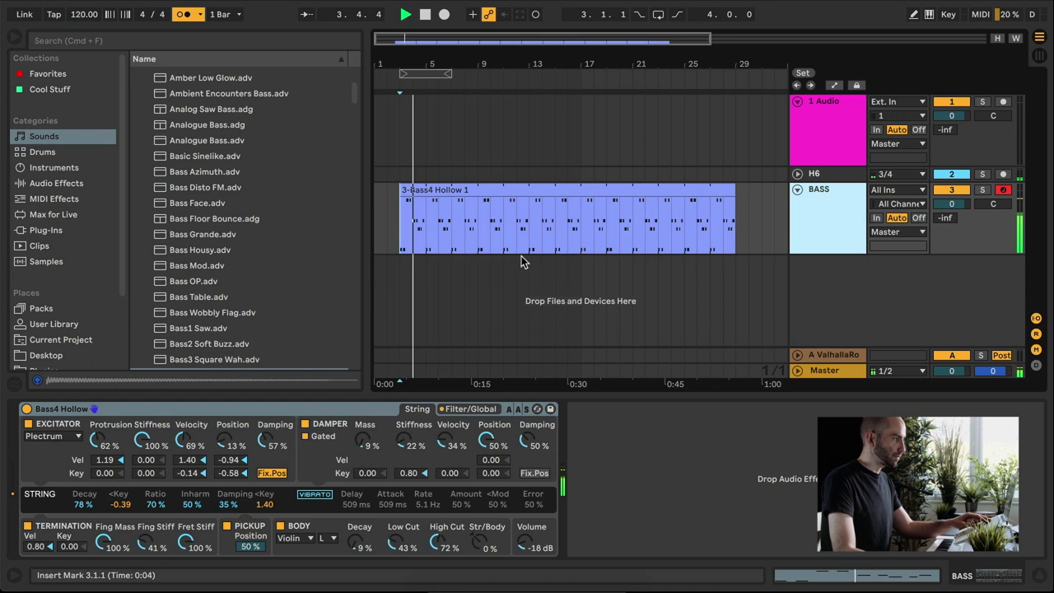
key("space")
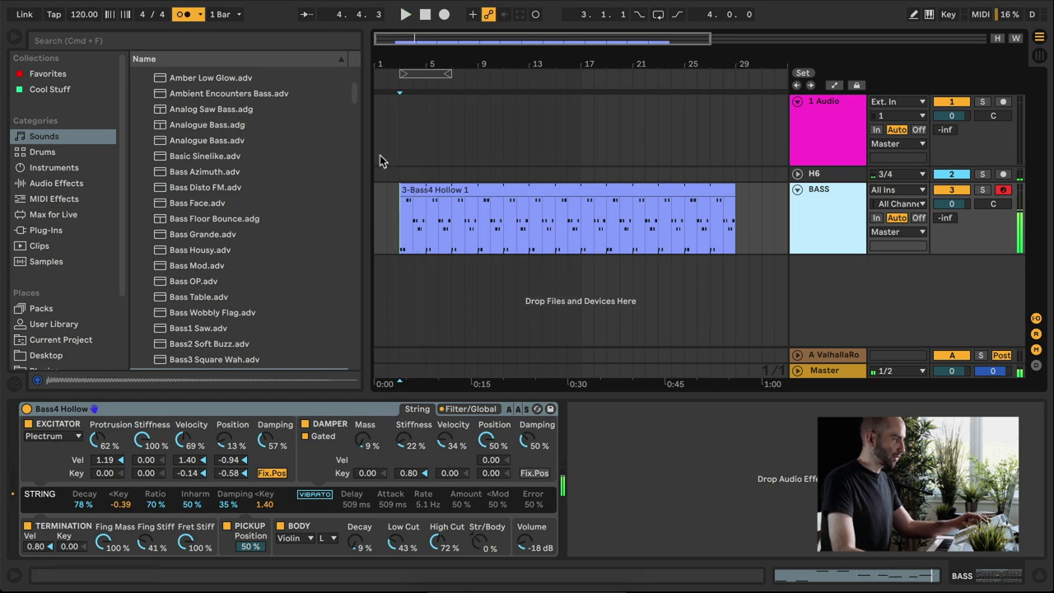
Search the browser for 808 and load 808 Core Kit.adg onto a new MIDI track below BASS.
key("super+f")
type("808")
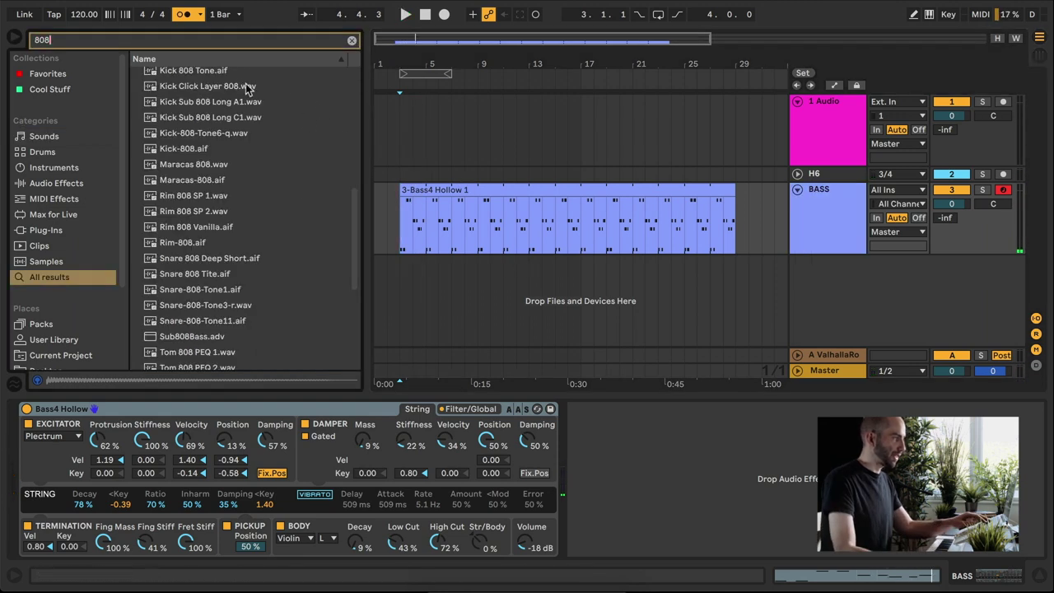
left_click_drag(196, 79, 826, 353)
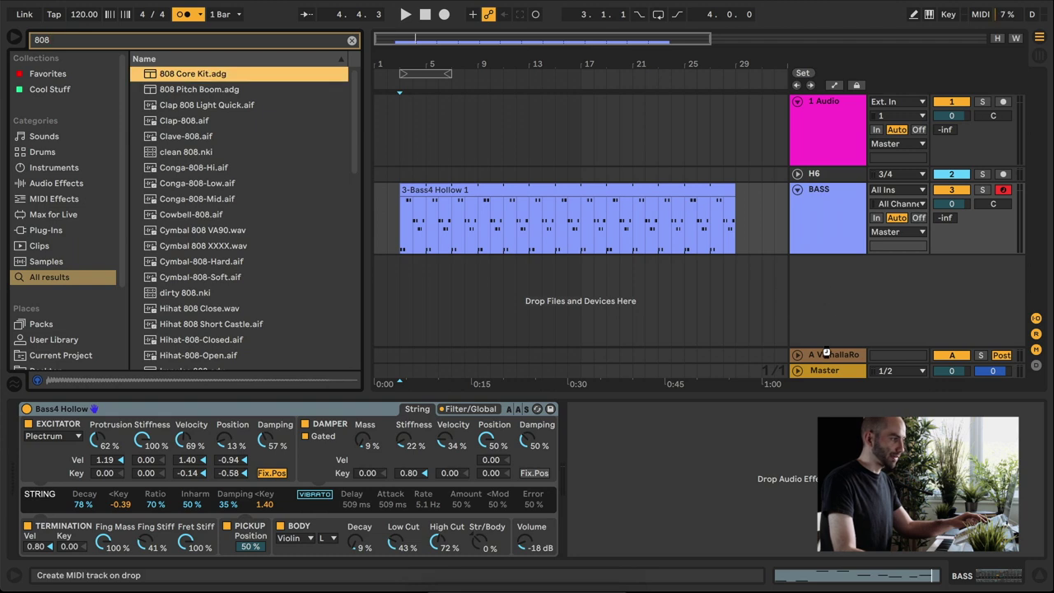
left_click_drag(793, 274, 793, 280)
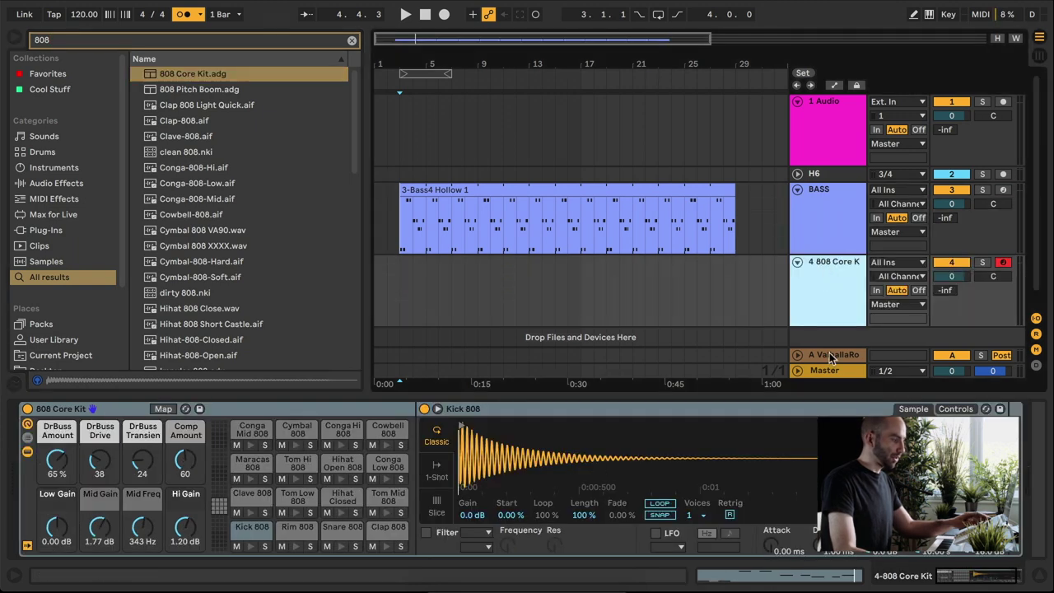
Rename the 808 Core Kit track as DRUMS.
key("ctrl+r")
type("DRUMS")
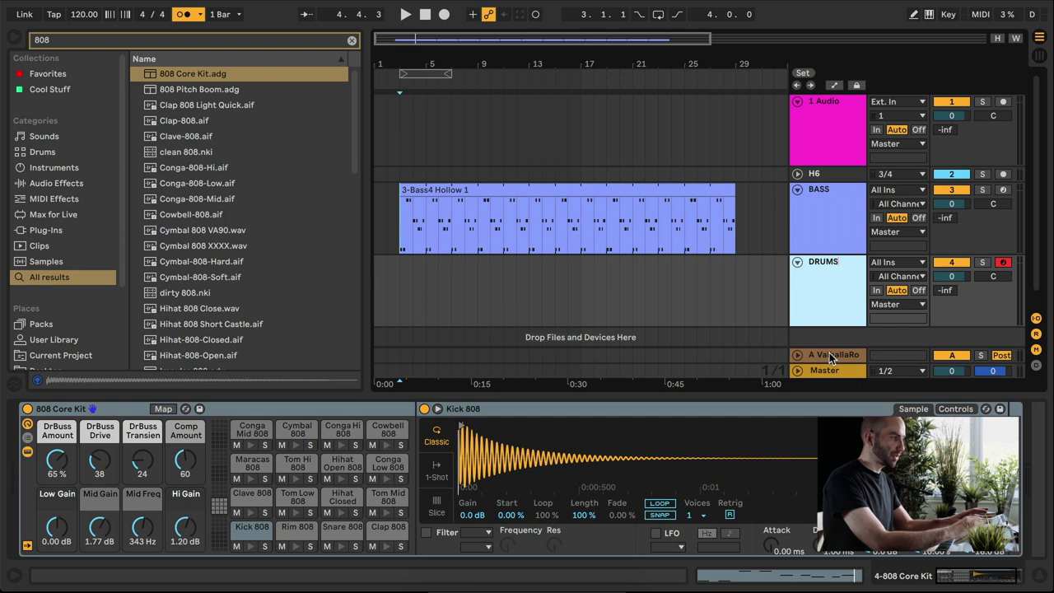
key("Return")
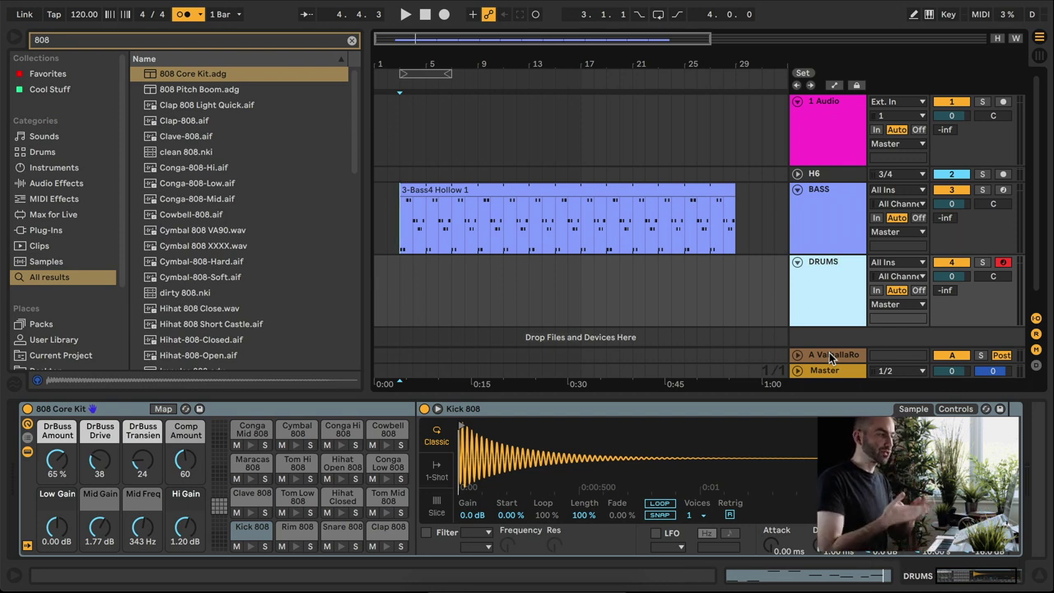
Record a drum pattern on the DRUMS track from bar 3 and trim the clip to exactly two bars.
left_click(400, 285)
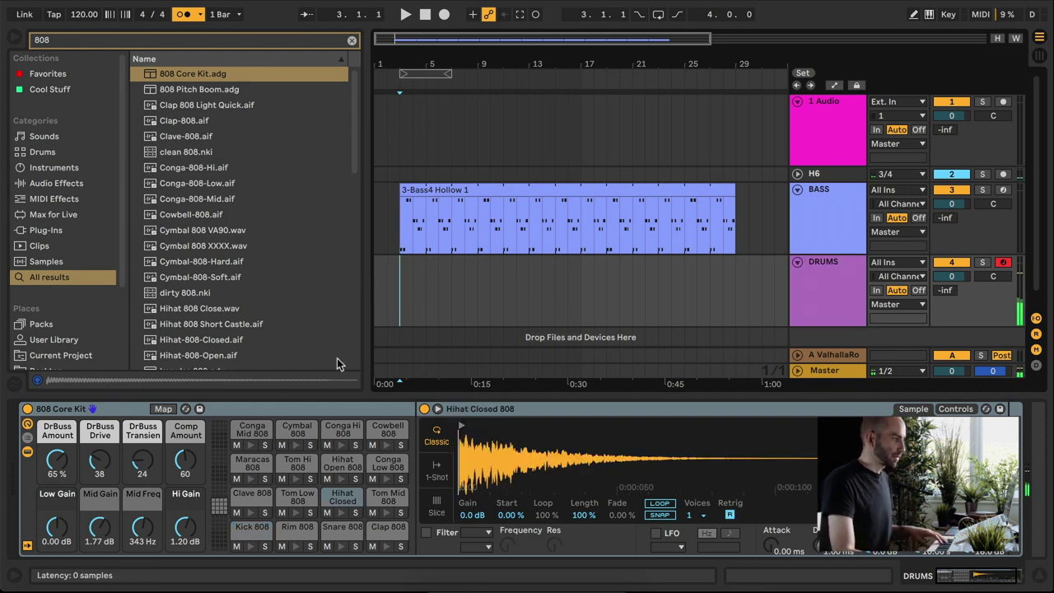
left_click(444, 15)
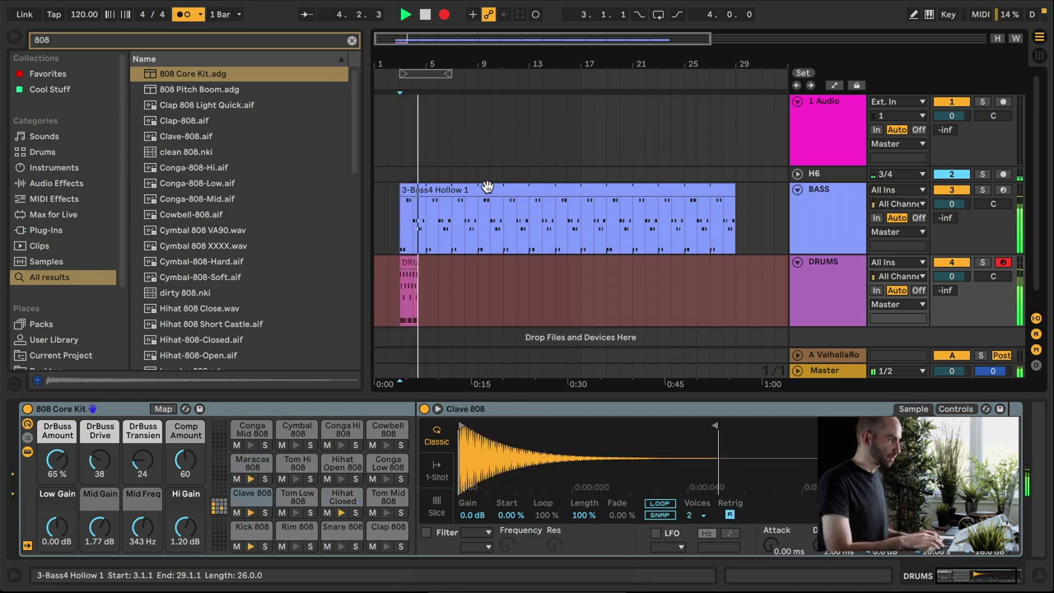
double_click(409, 262)
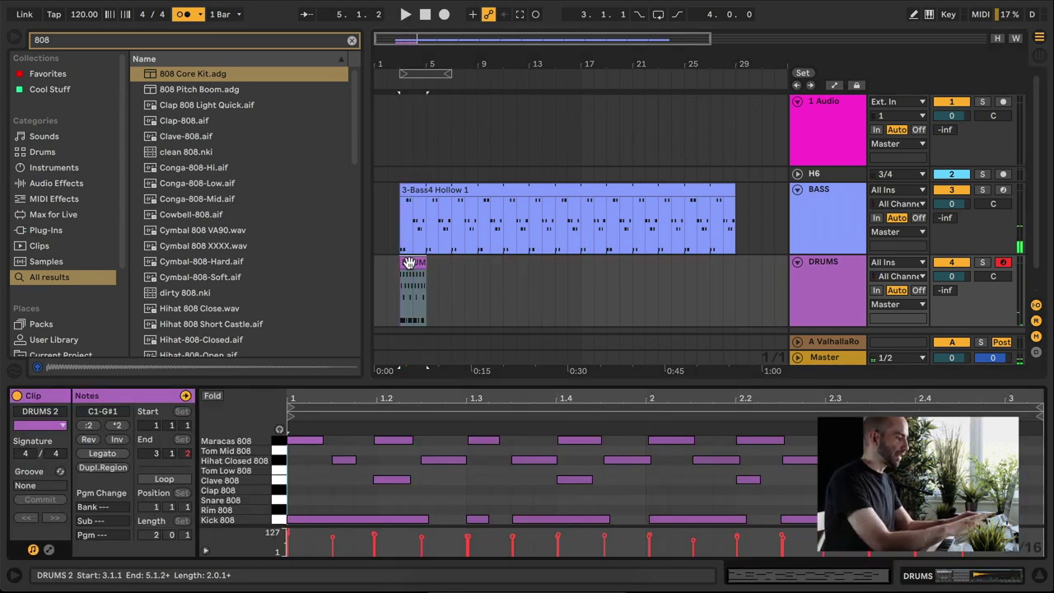
left_click_drag(1034, 417, 1007, 407)
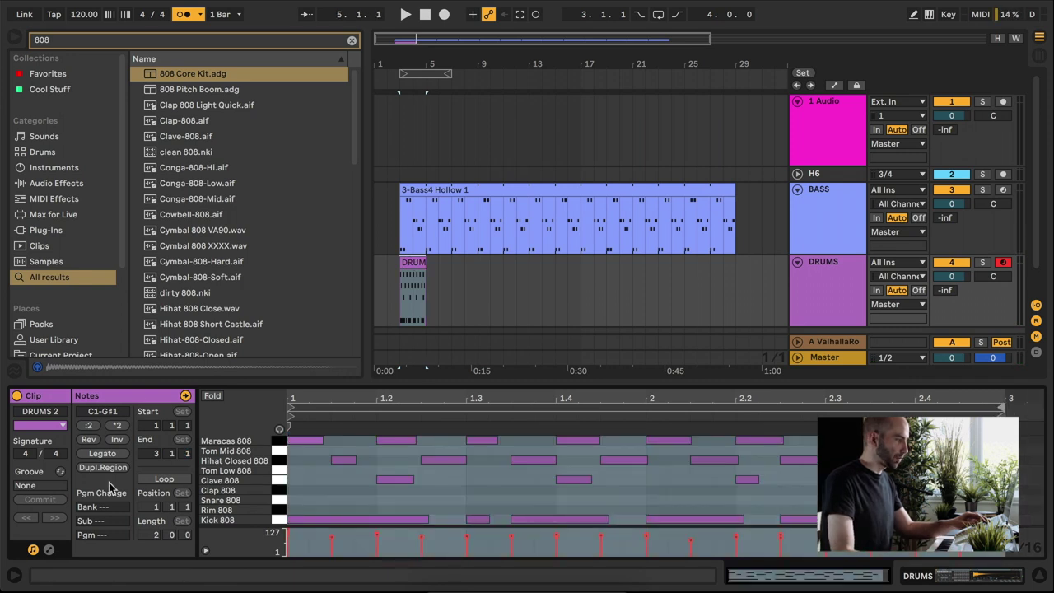
Loop the drum clip out to bar 29 and play it back together with the bass.
left_click(177, 481)
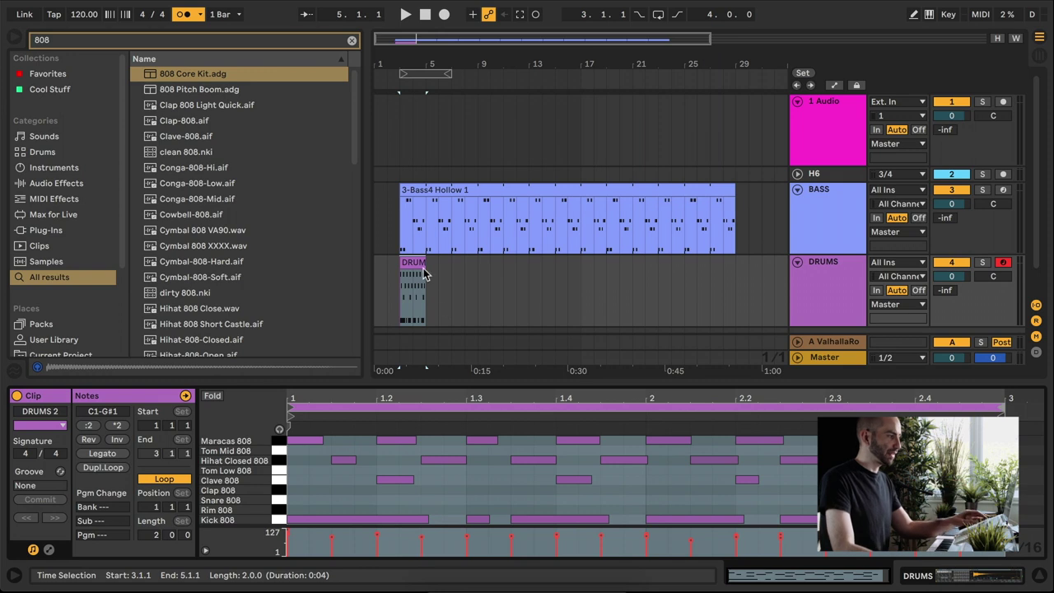
left_click_drag(421, 265, 731, 264)
key("space")
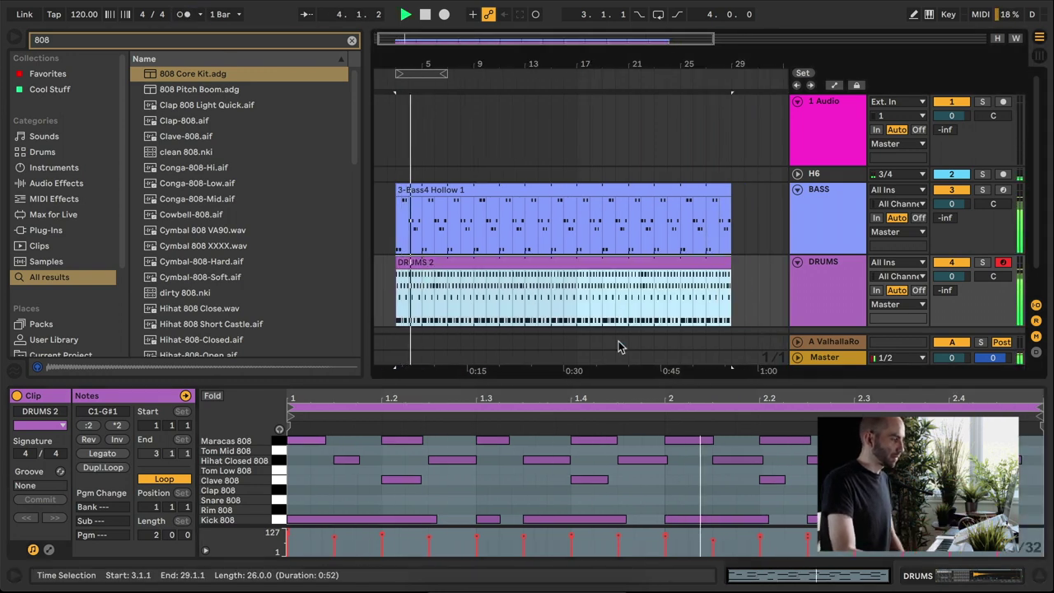
Replace the BASS track's instrument with the Bass Disto FM.adv preset and play the arrangement from bar 3.
scroll(607, 297, "down", 1)
left_click(593, 257)
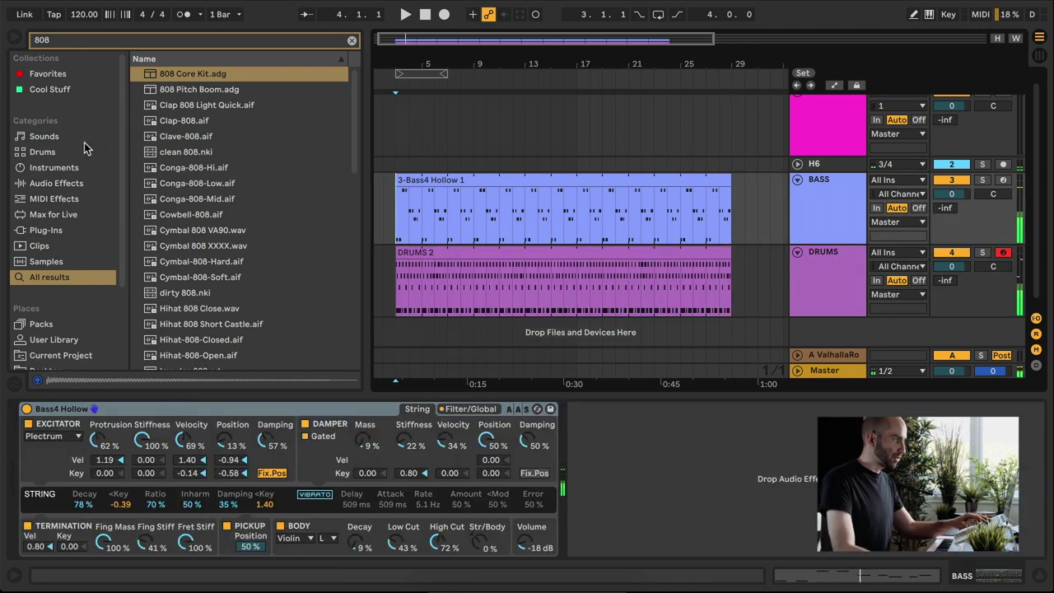
left_click(58, 137)
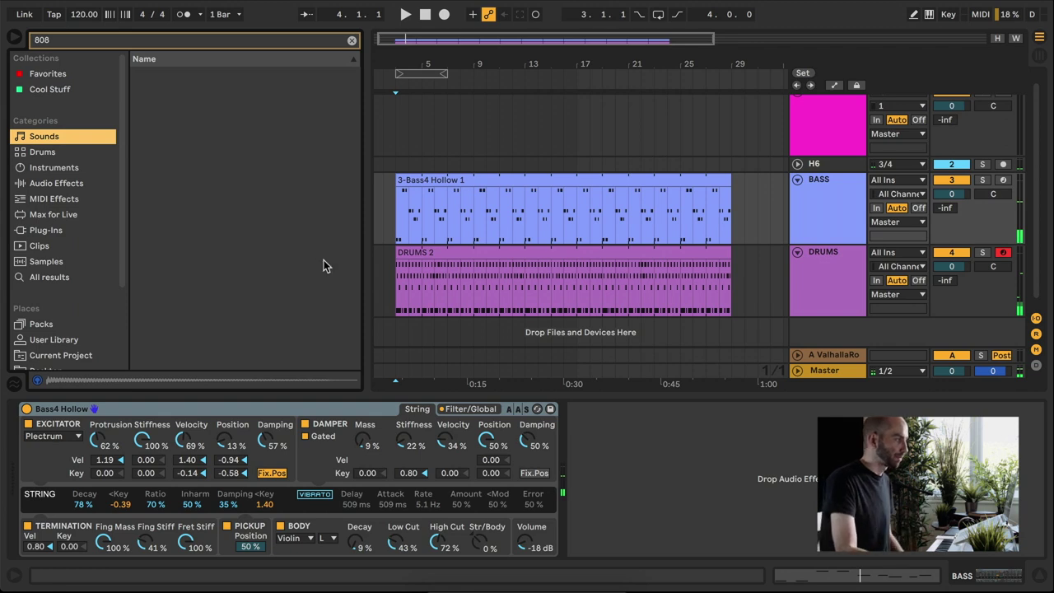
key("Escape")
left_click(210, 188)
left_click_drag(681, 247, 844, 224)
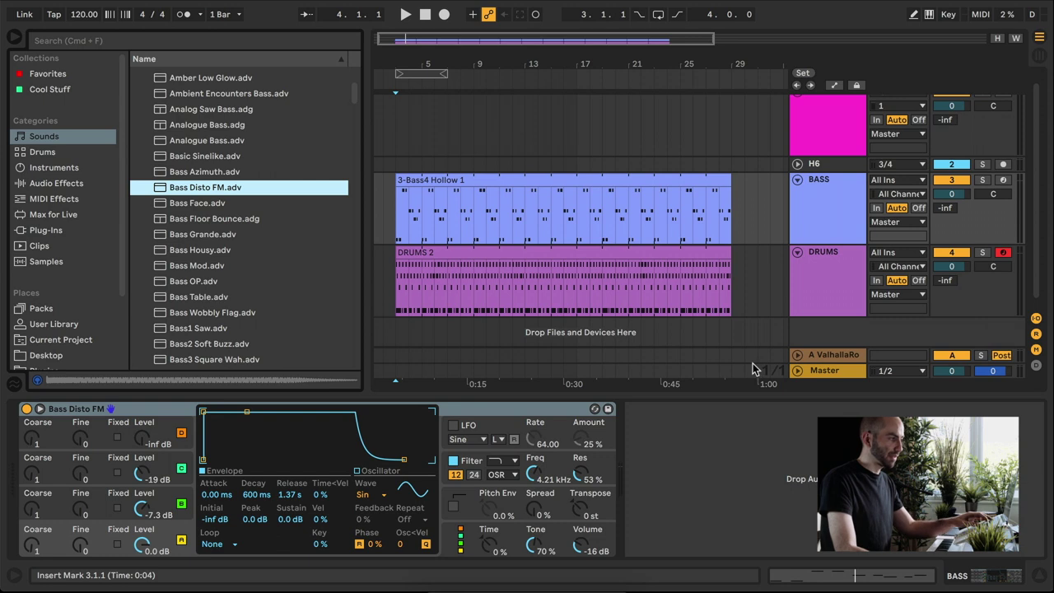
key("space")
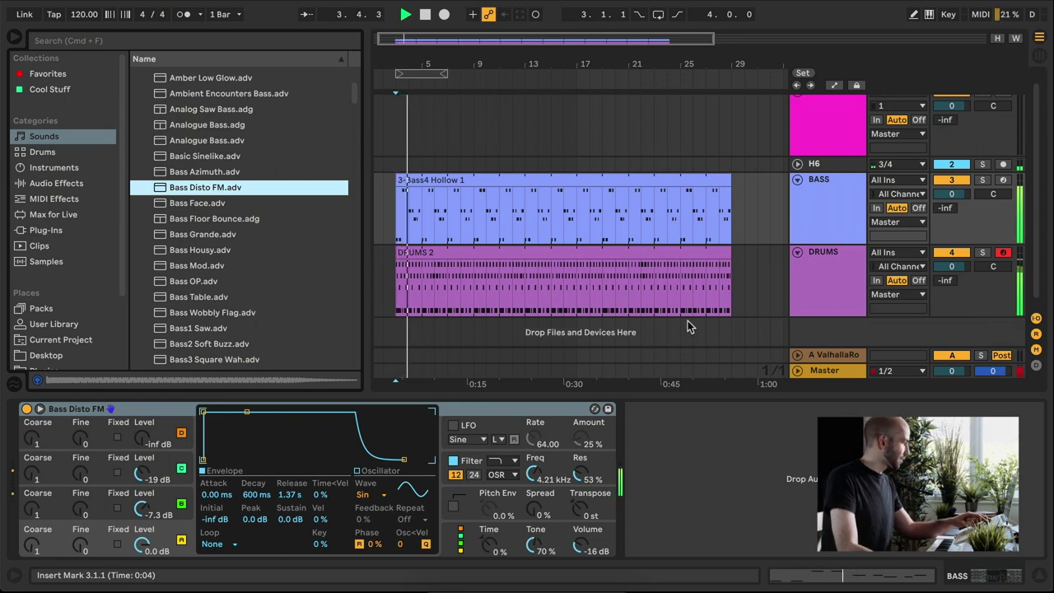
key("space")
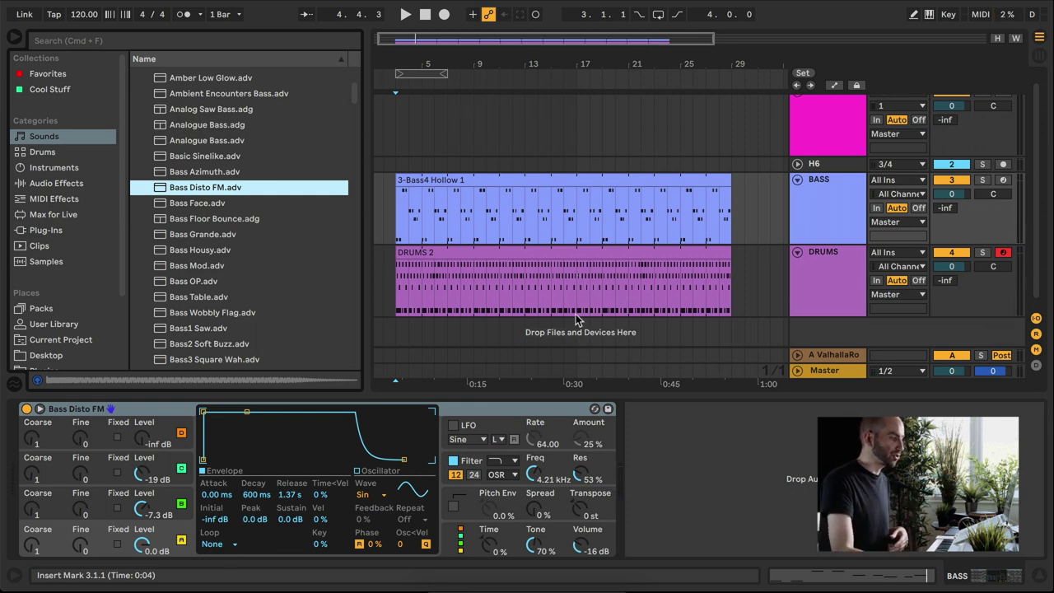
Search the browser for "over" and add the Overdrive effect after Bass Disto FM on the BASS track.
scroll(716, 263, "down", 1)
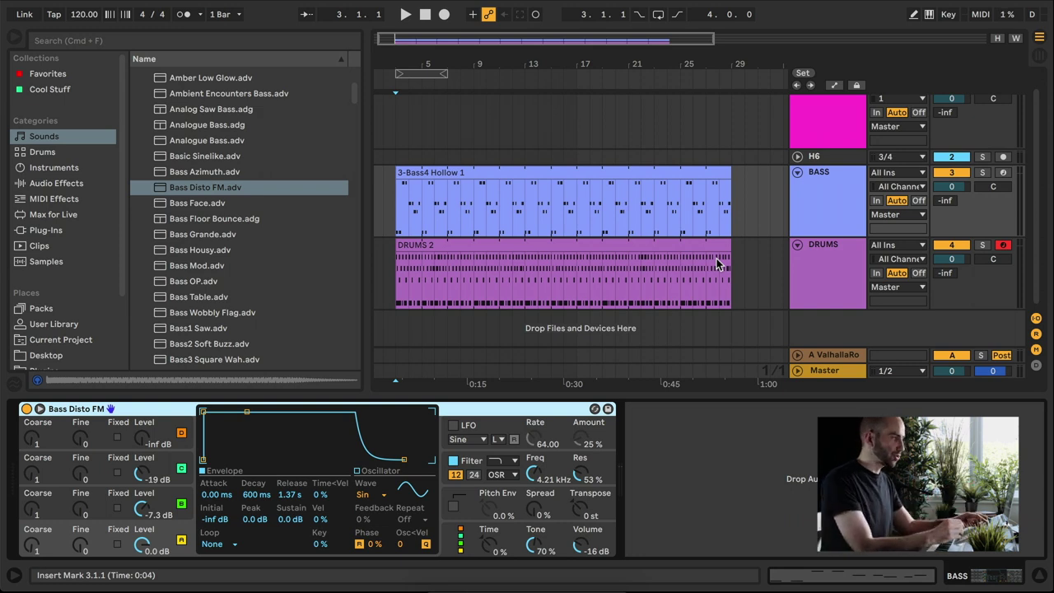
key("super+f")
type("over")
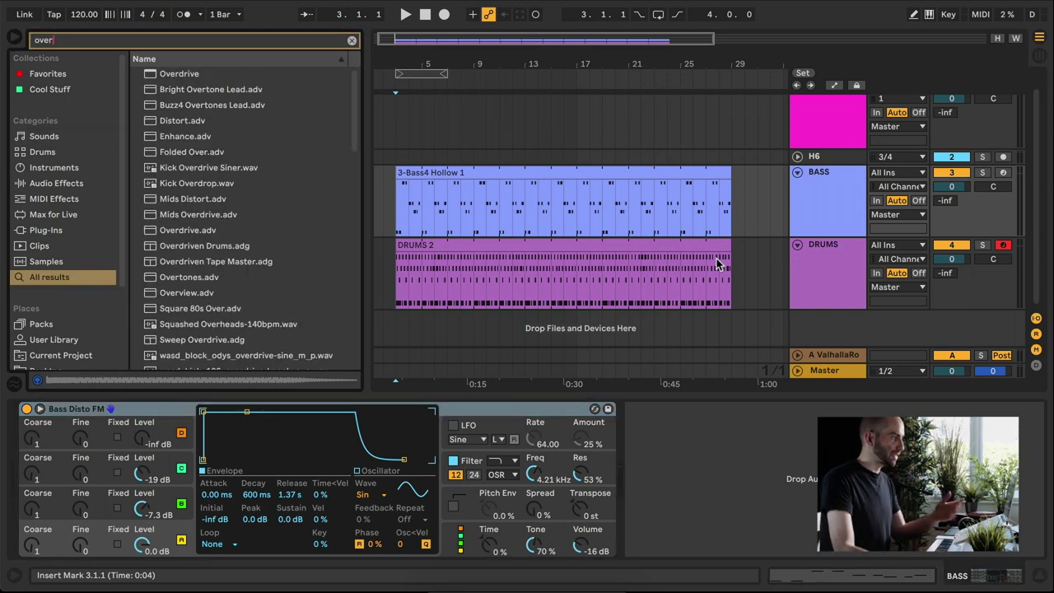
left_click_drag(167, 75, 724, 461)
Lower the BASS track's volume to about -10.1 dB and start playback from bar 3.
scroll(952, 186, "down", 1)
left_click_drag(952, 187, 952, 214)
key("space")
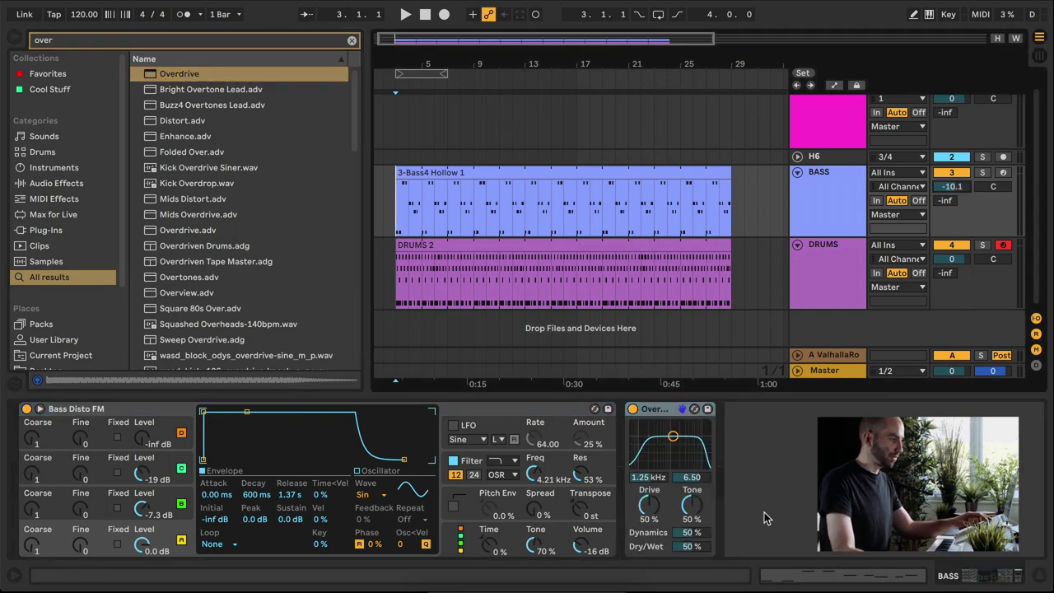
Set the BASS track's volume to -11.1 dB and stop playback.
left_click_drag(952, 187, 952, 191)
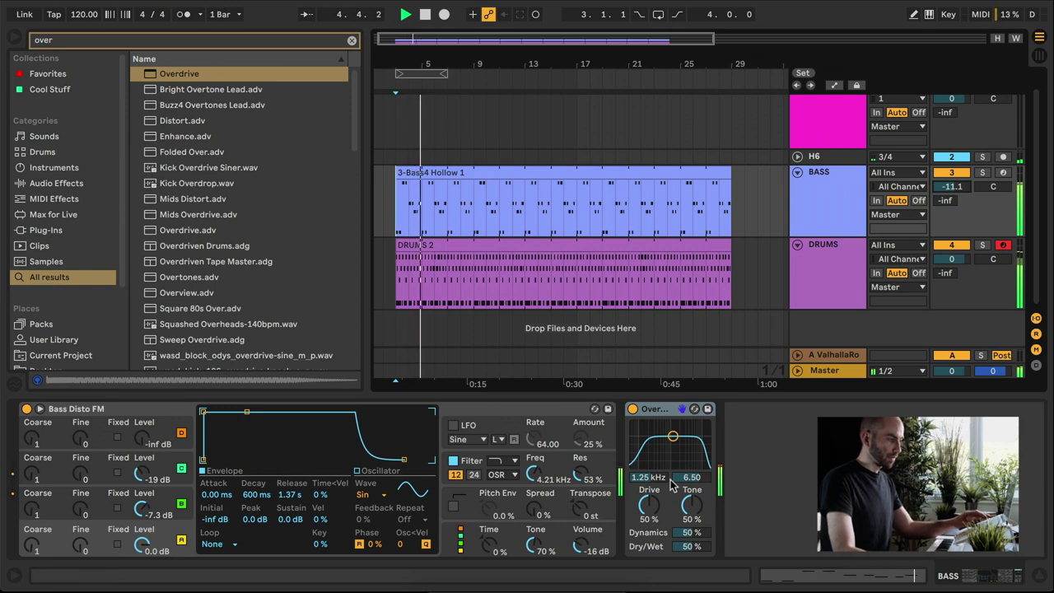
key("space")
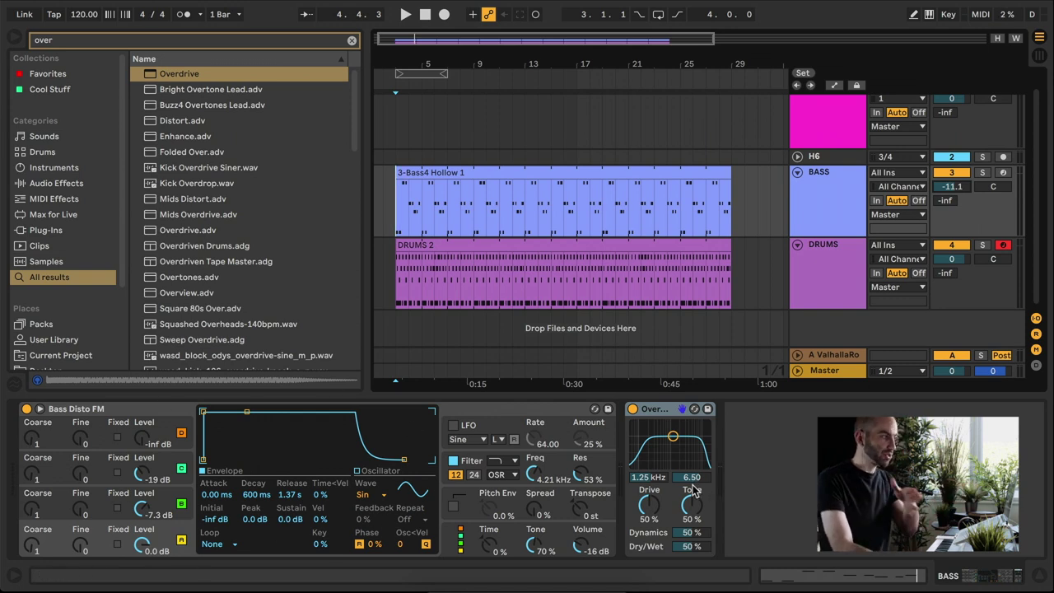
Search the browser for "echo", add the Echo effect after Overdrive on the BASS track and audition it from bar 3.
key("ctrl+f")
type("echo")
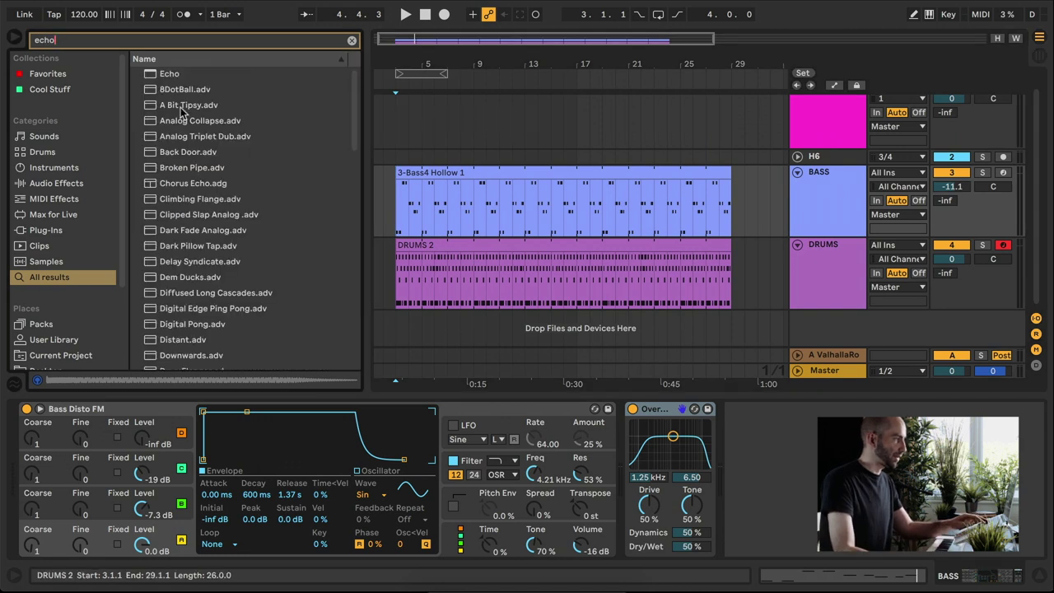
key("Return")
key("space")
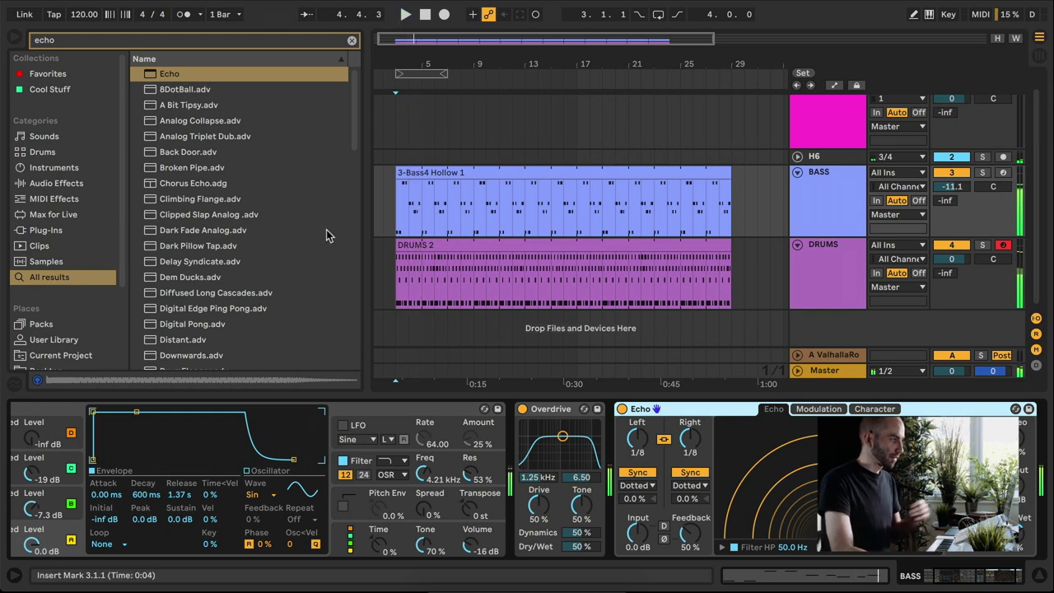
key("space")
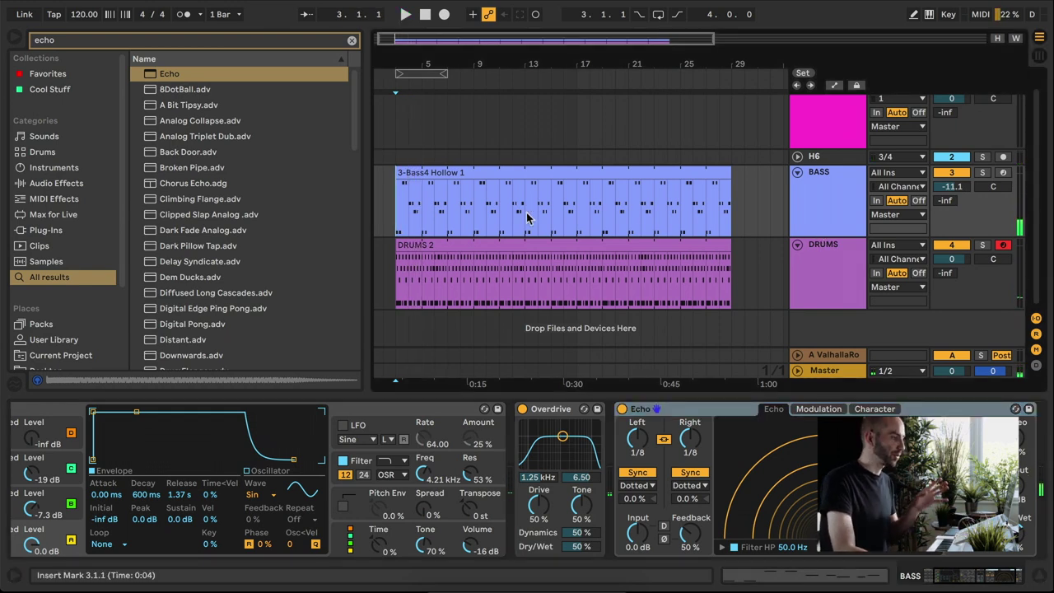
Insert an audio track below DRUMS and place Break Booty-90bpm.aif from a "break" search on it at bar 3.
left_click_drag(758, 272, 614, 272)
key("ctrl+a")
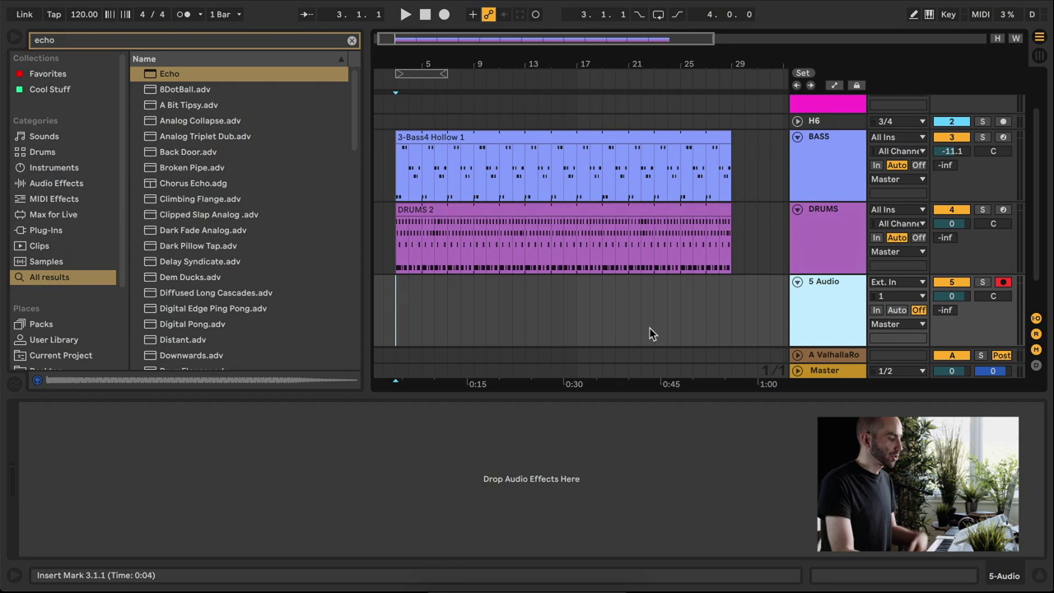
key("super+f")
type("break")
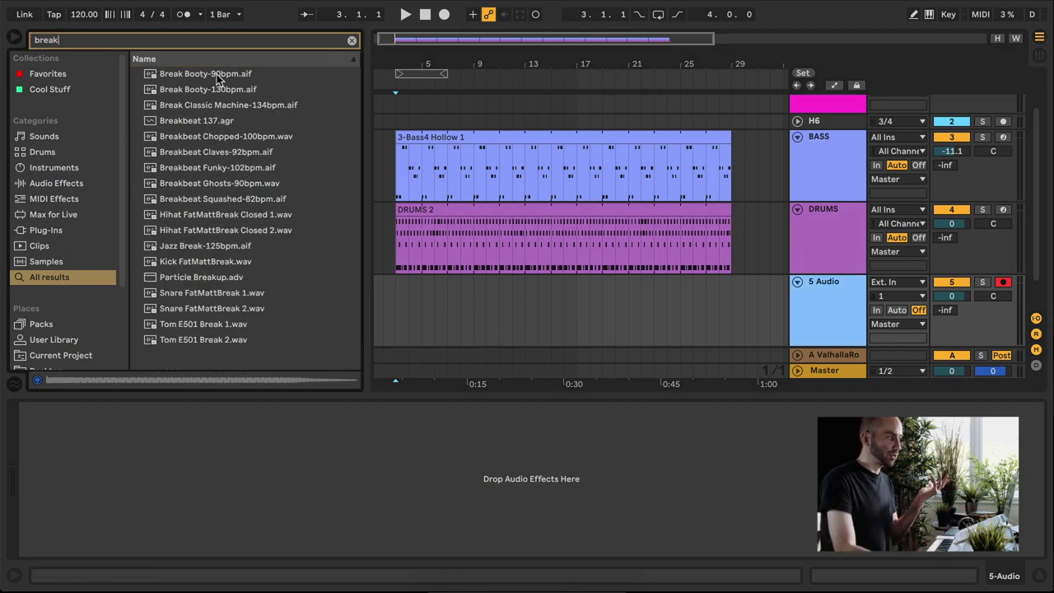
left_click_drag(219, 78, 397, 306)
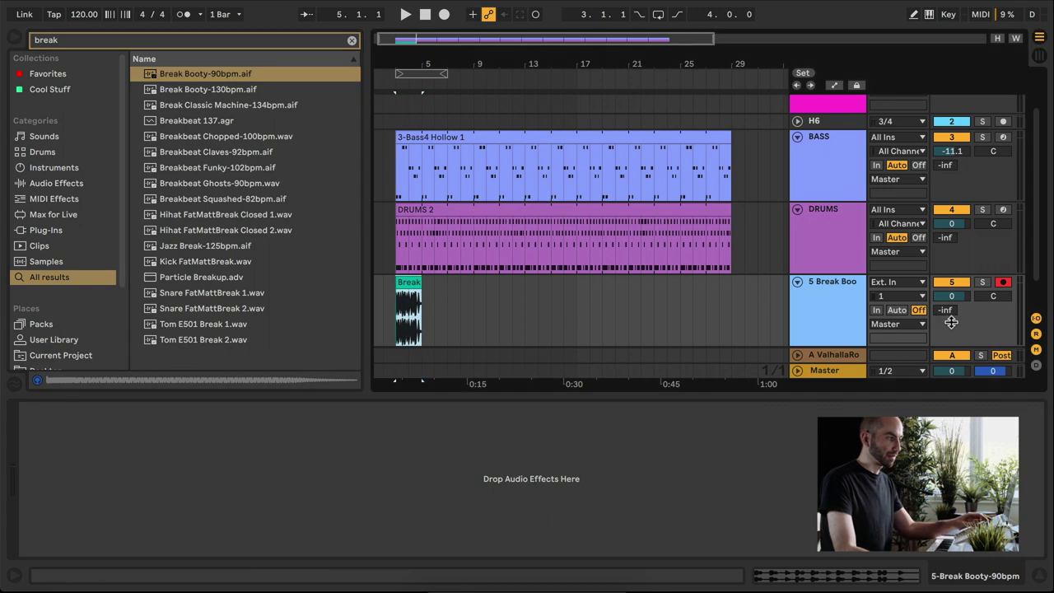
Set the Break Booty track's volume to -5.0 dB during playback and insert another audio track below it.
key("space")
left_click_drag(951, 297, 955, 307)
left_click(846, 286)
key("ctrl+t")
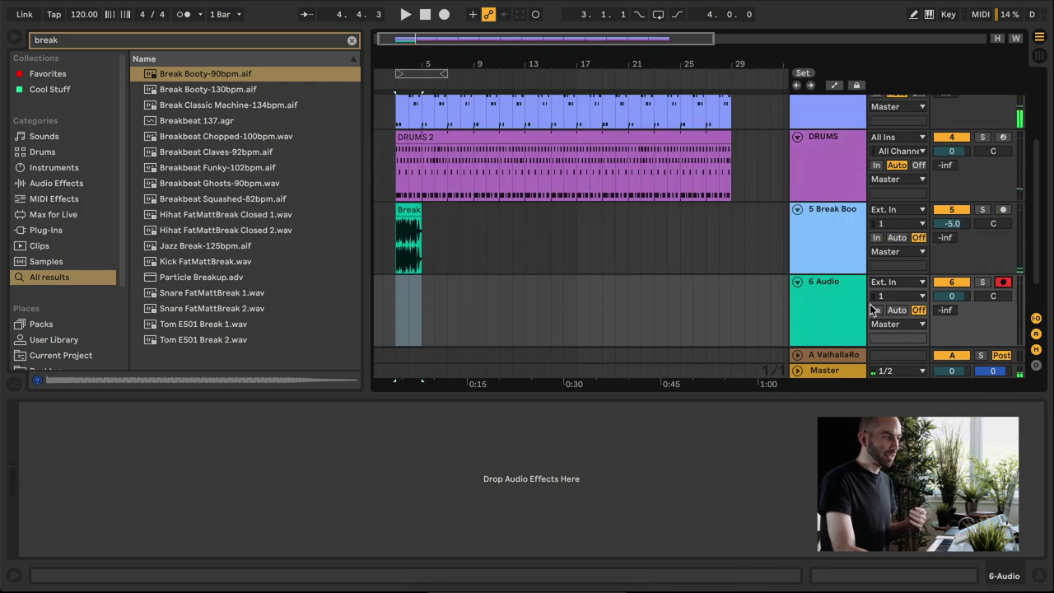
Set the 6 Audio track to external input 1 with Auto monitoring and record a short take from bar 5.
left_click(927, 323)
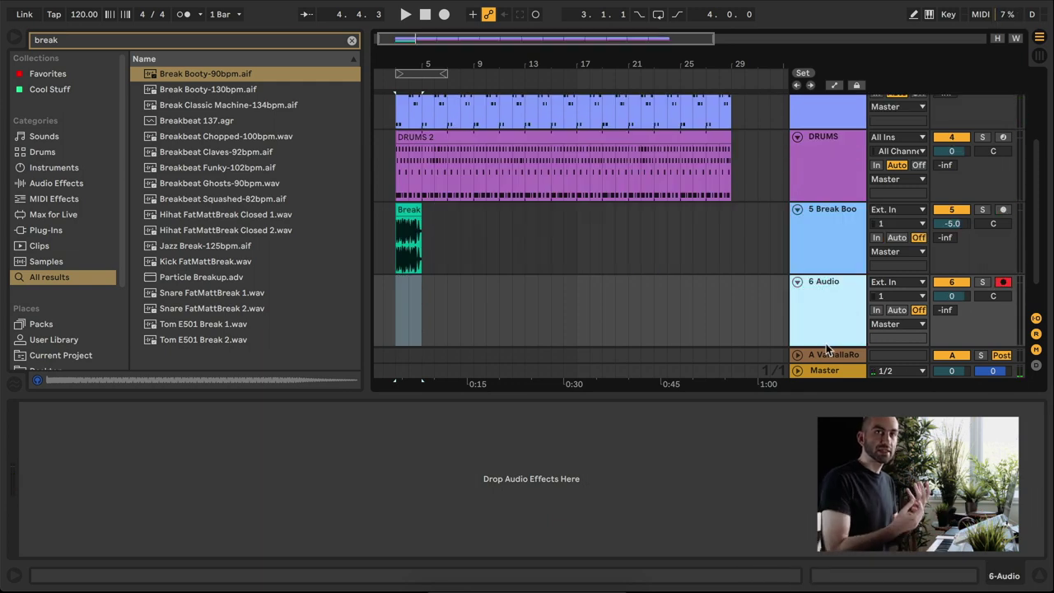
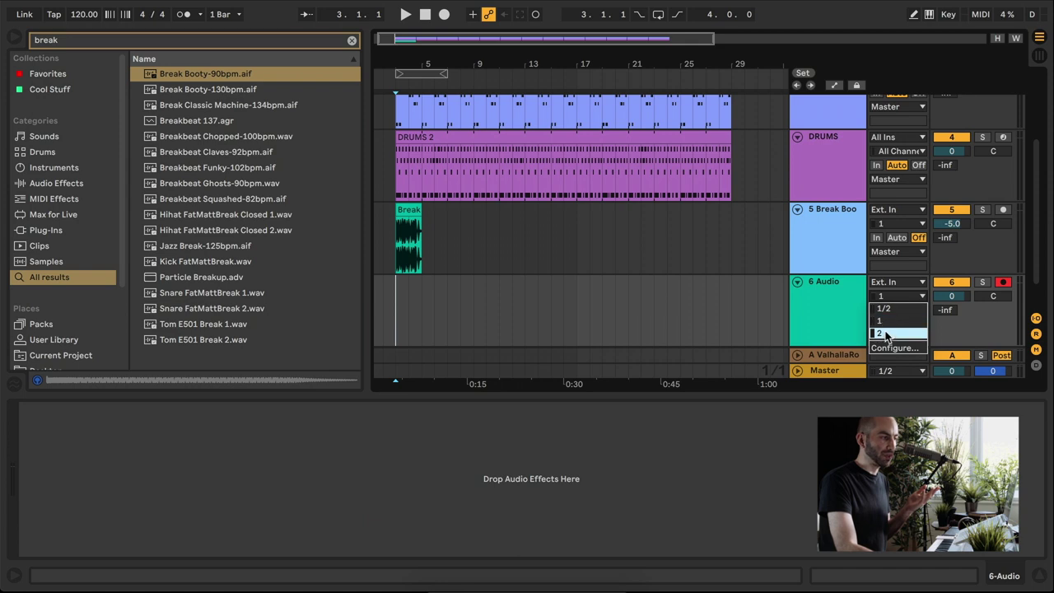
left_click(883, 321)
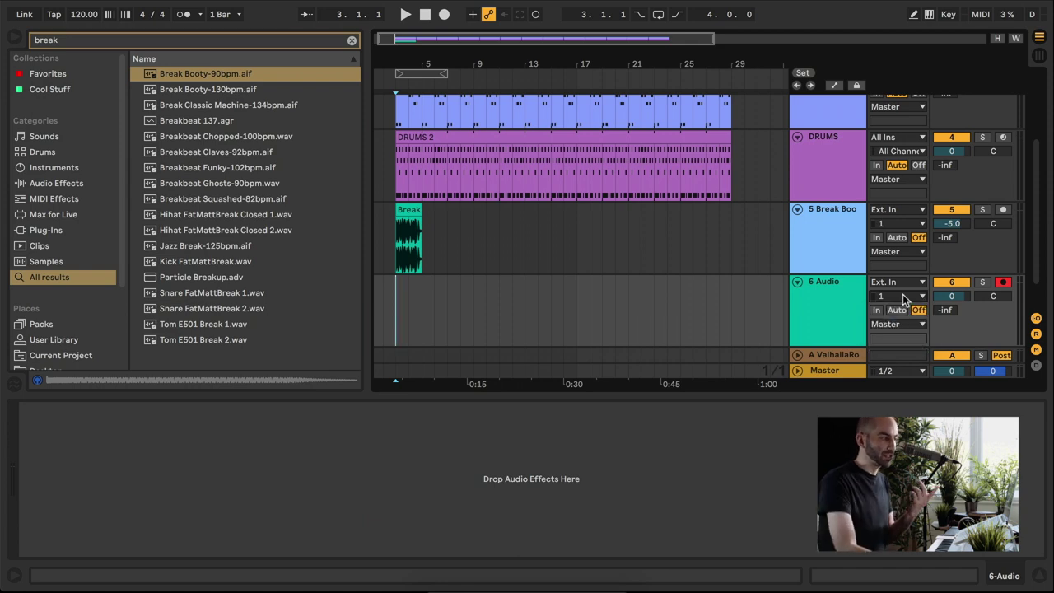
key("Right")
key("Right")
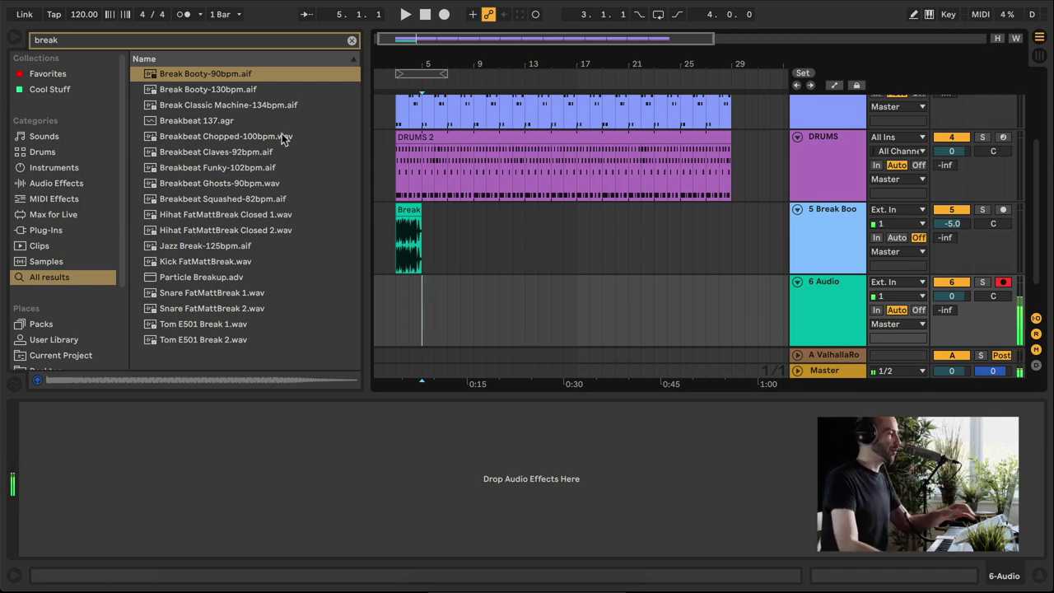
left_click(443, 14)
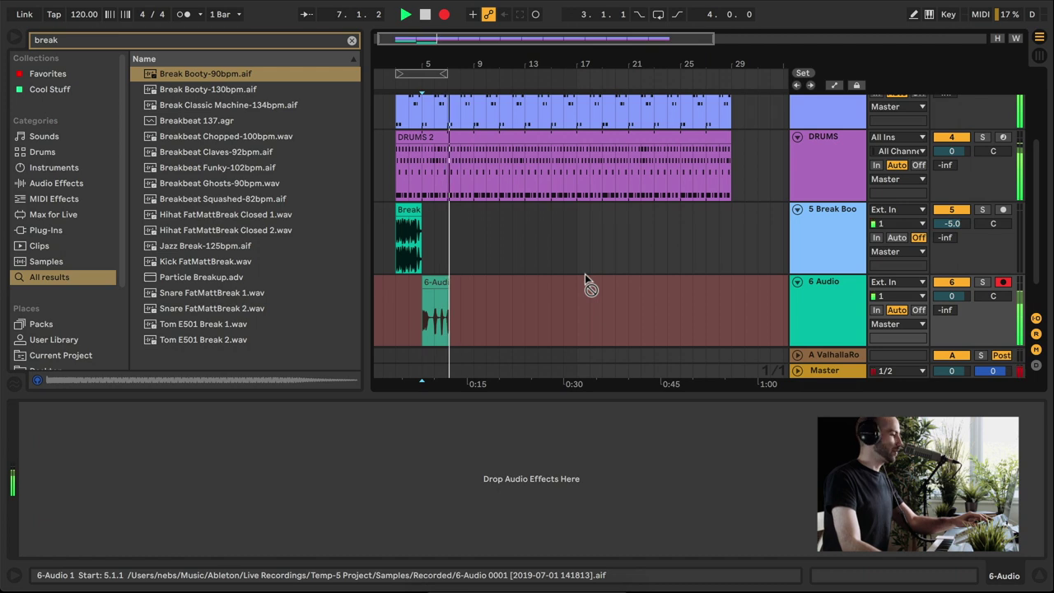
key("space")
Play the recorded take back from bar 5, and solo and disarm the 6 Audio track.
left_click(421, 317)
key("space")
key("space")
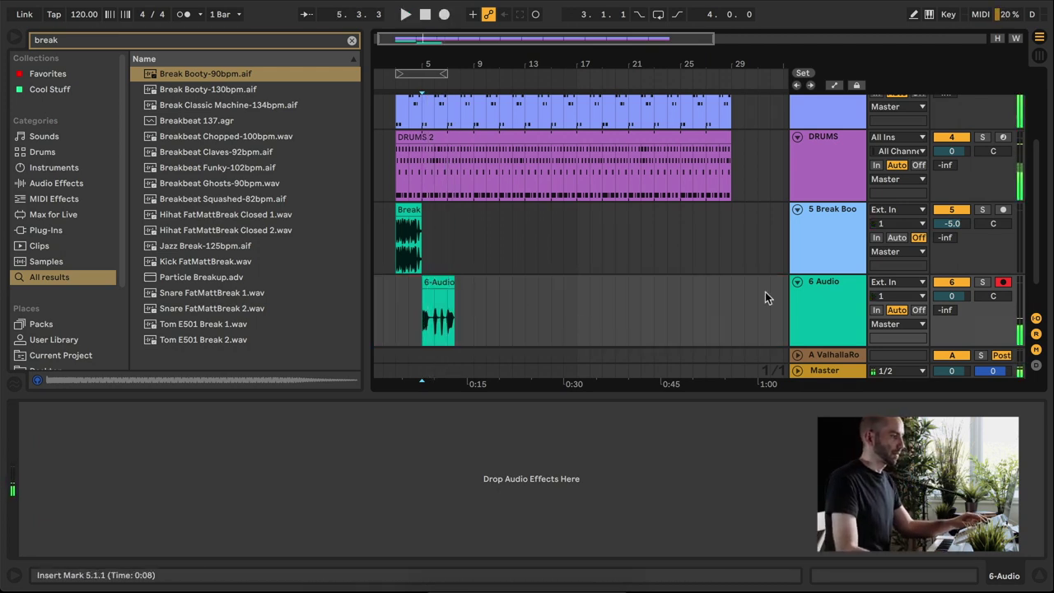
left_click(994, 281)
Search the browser for "waves" and for "over", and add the Overdrive effect to the 6 Audio track.
key("super+f")
type("waves")
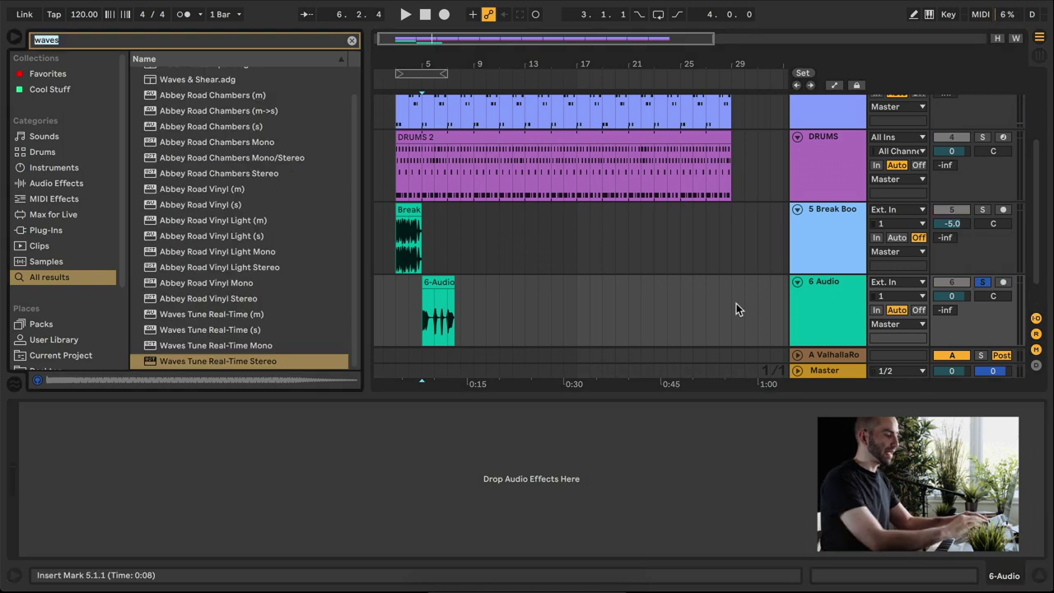
type("over")
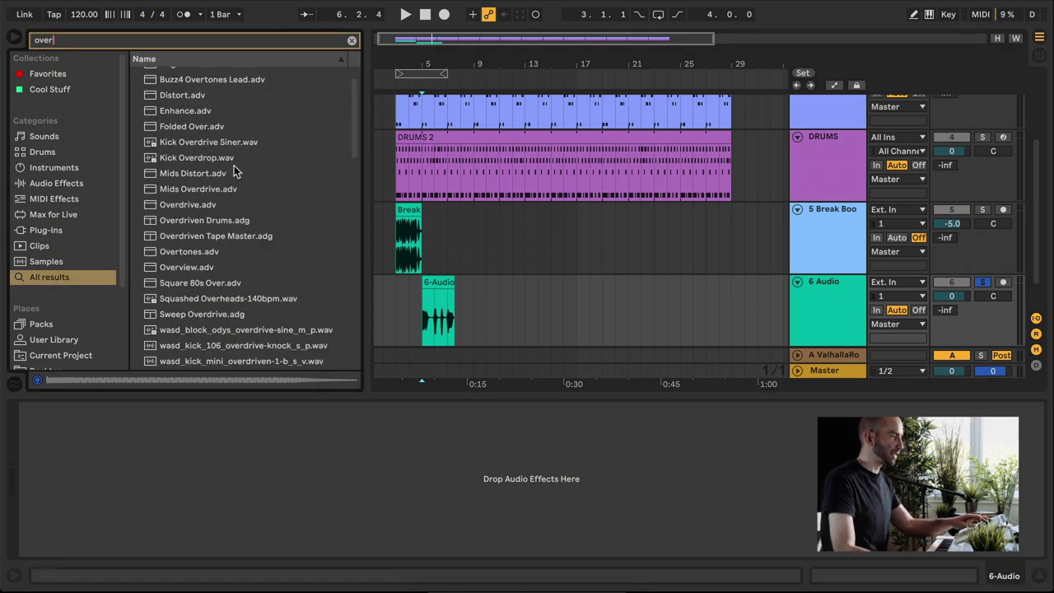
double_click(183, 74)
Search the browser for "echo" and add the Echo effect after Overdrive on the 6 Audio track.
key("super+f")
type("echo")
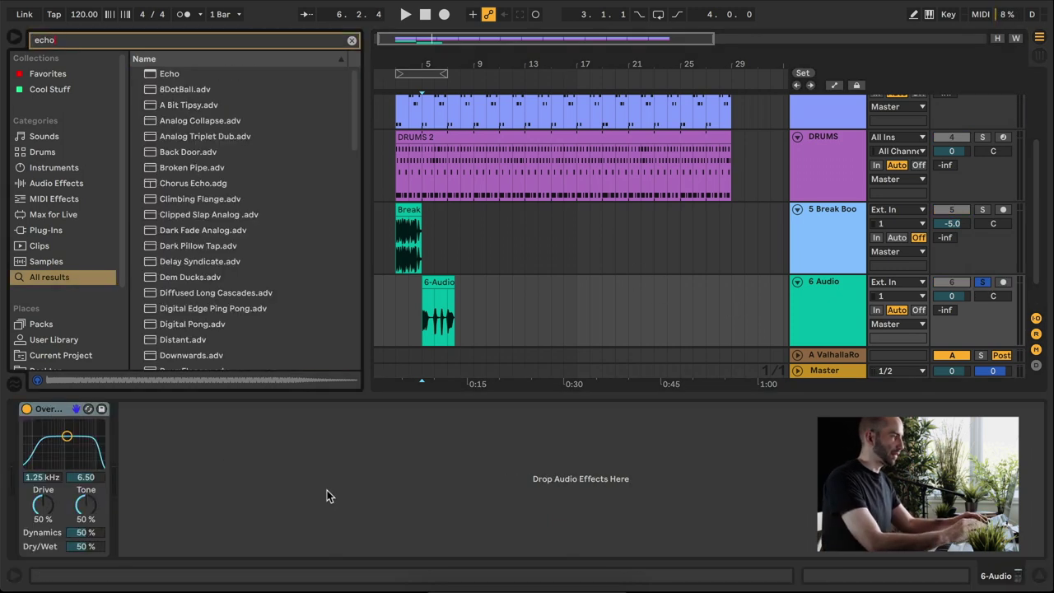
key("Down")
key("Return")
Search the browser for "chorus", add the Chorus effect after Echo on the 6 Audio track and audition it from bar 5.
key("super+f")
type("chorus")
key("Down")
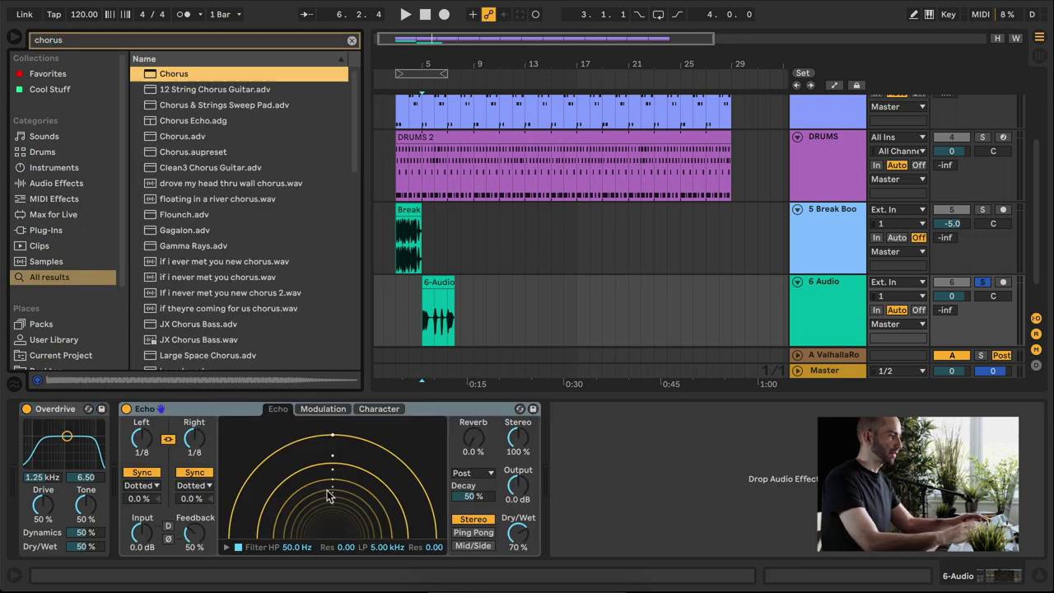
key("Return")
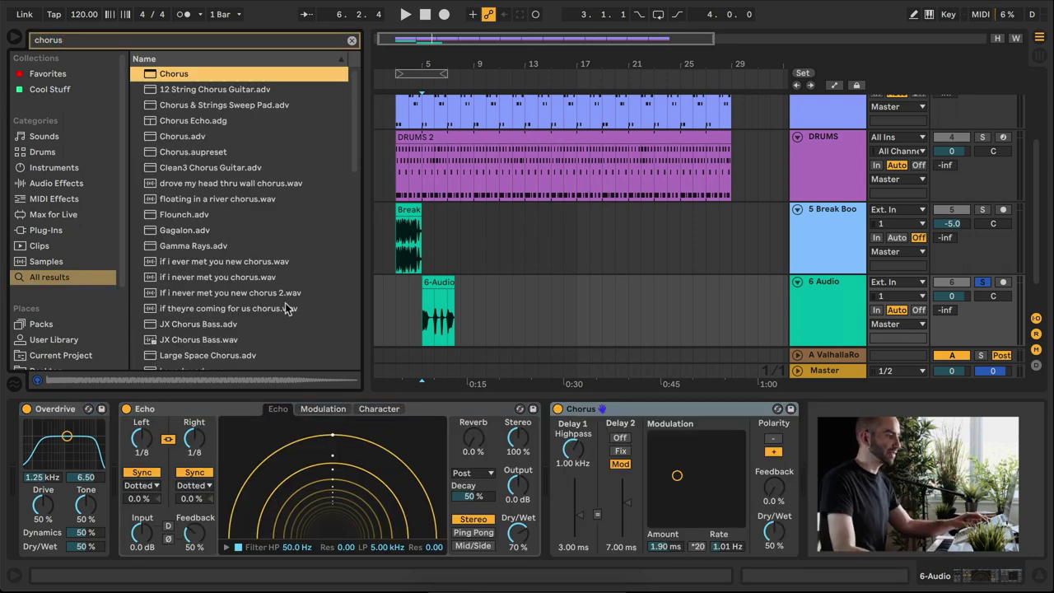
key("space")
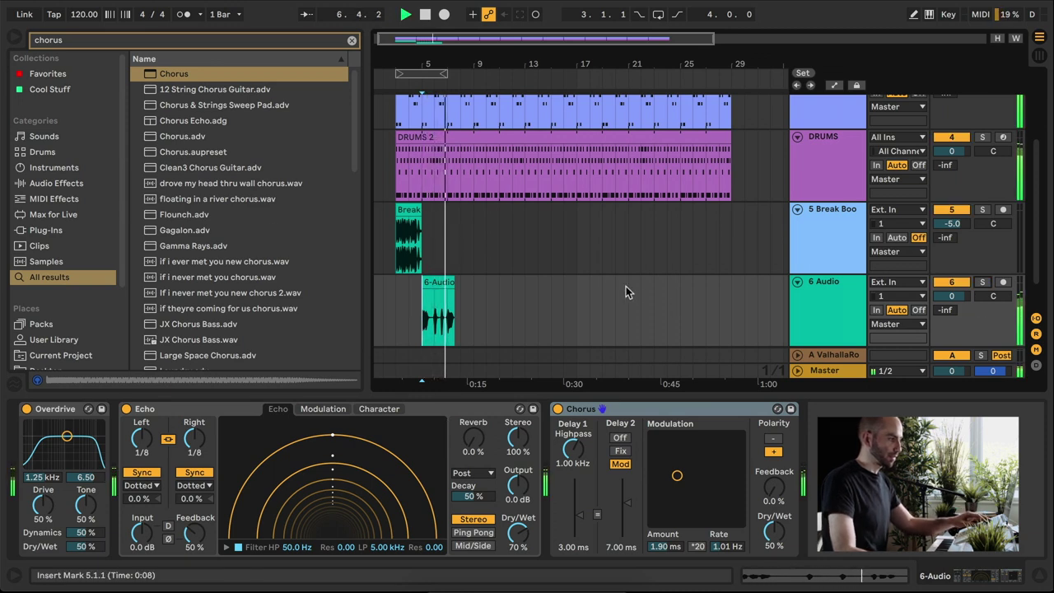
key("space")
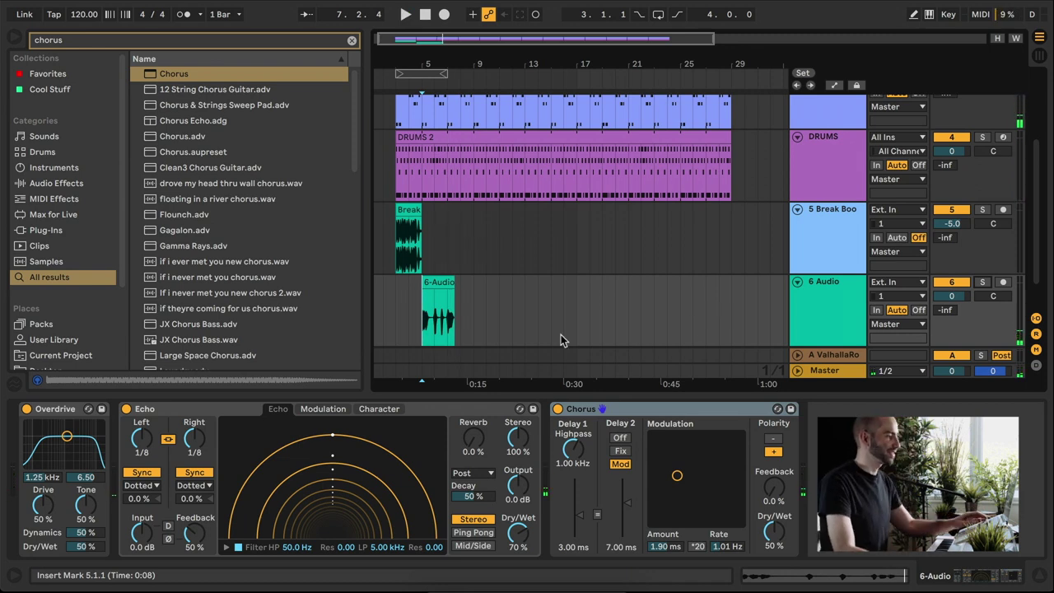
Place the insert marker at bar 3, hide the browser and examine the MIDI and audio clips around bars 3 to 7 up close.
scroll(388, 187, "up", 4)
left_click(394, 222)
scroll(412, 231, "down", 5)
scroll(607, 277, "up", 5)
scroll(600, 265, "down", 4)
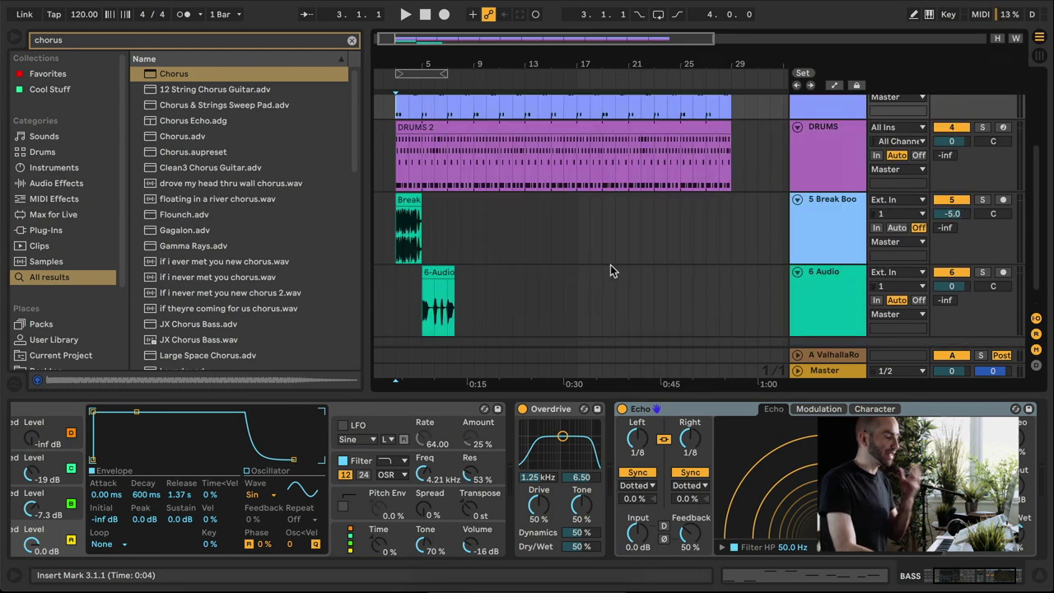
left_click(15, 41)
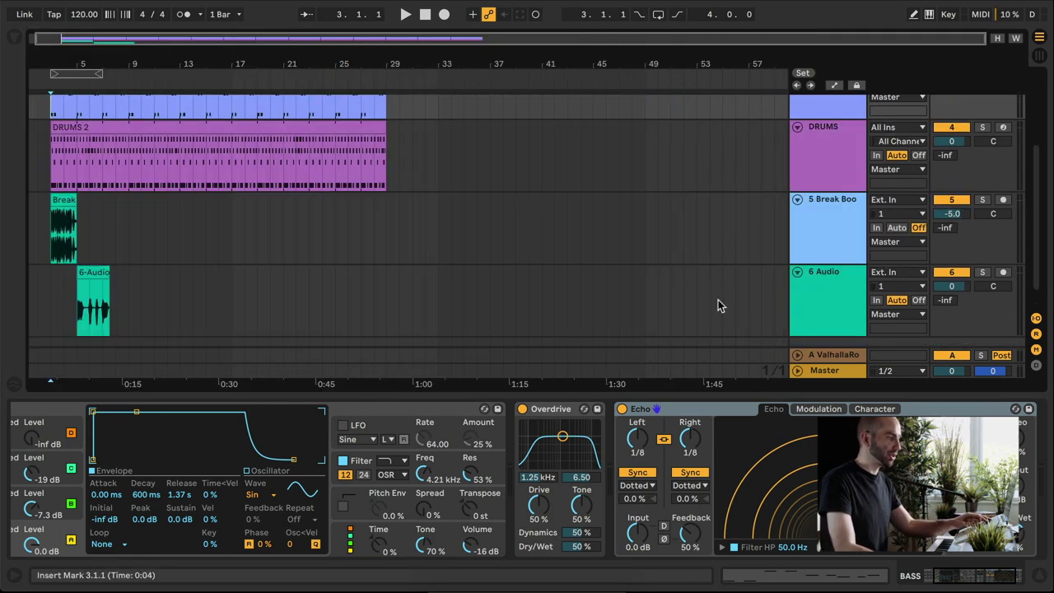
scroll(667, 276, "up", 1)
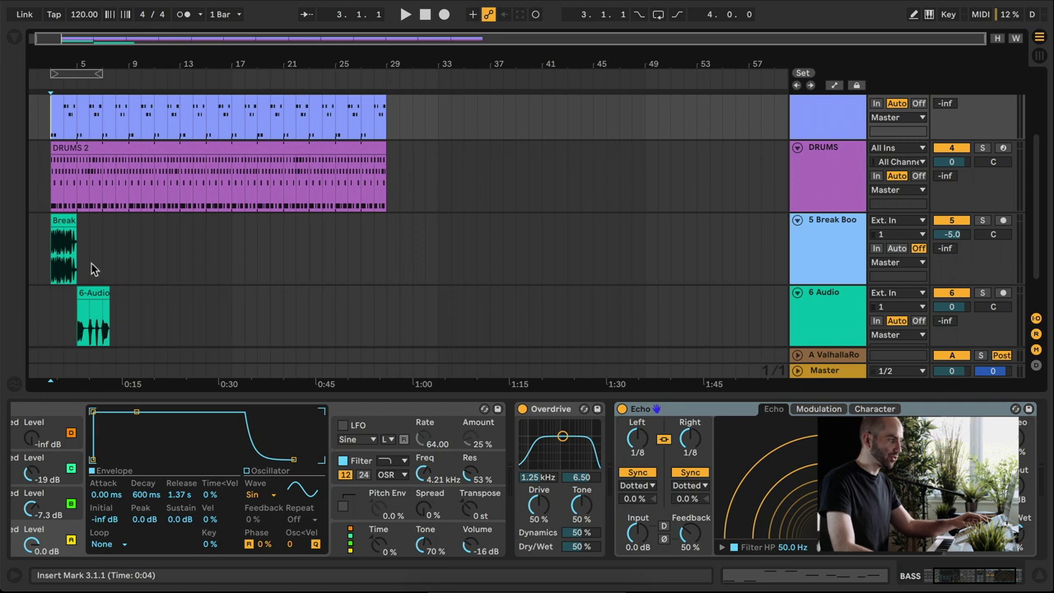
scroll(142, 119, "up", 5)
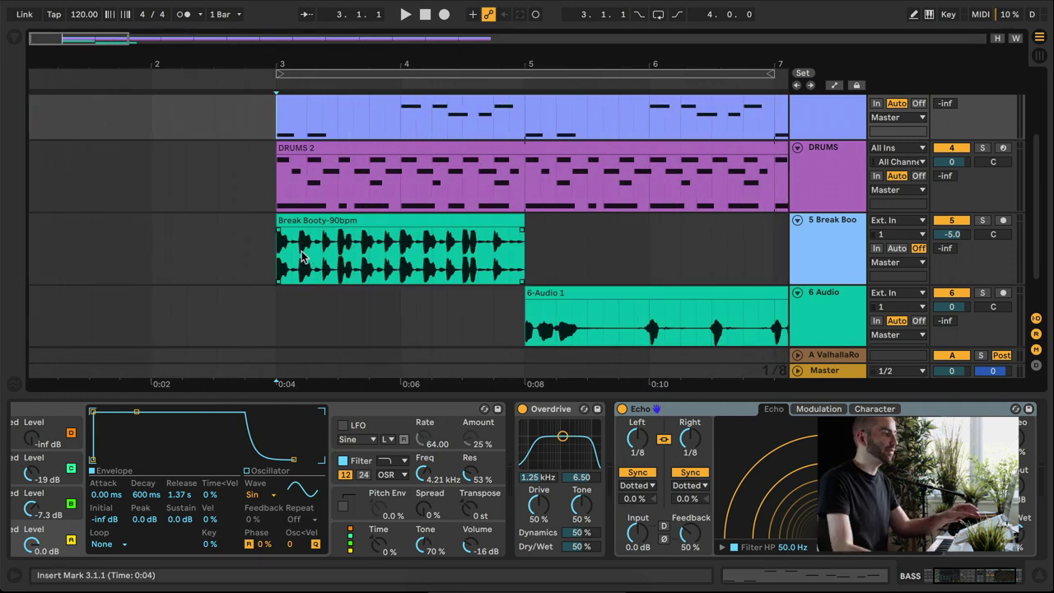
scroll(490, 239, "up", 1)
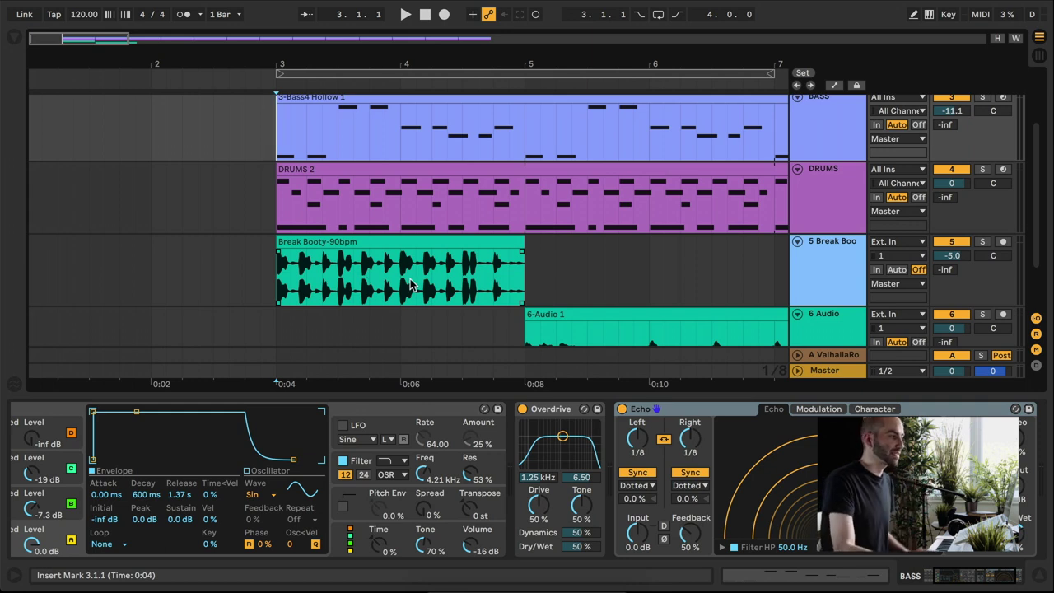
left_click_drag(71, 48, 72, 33)
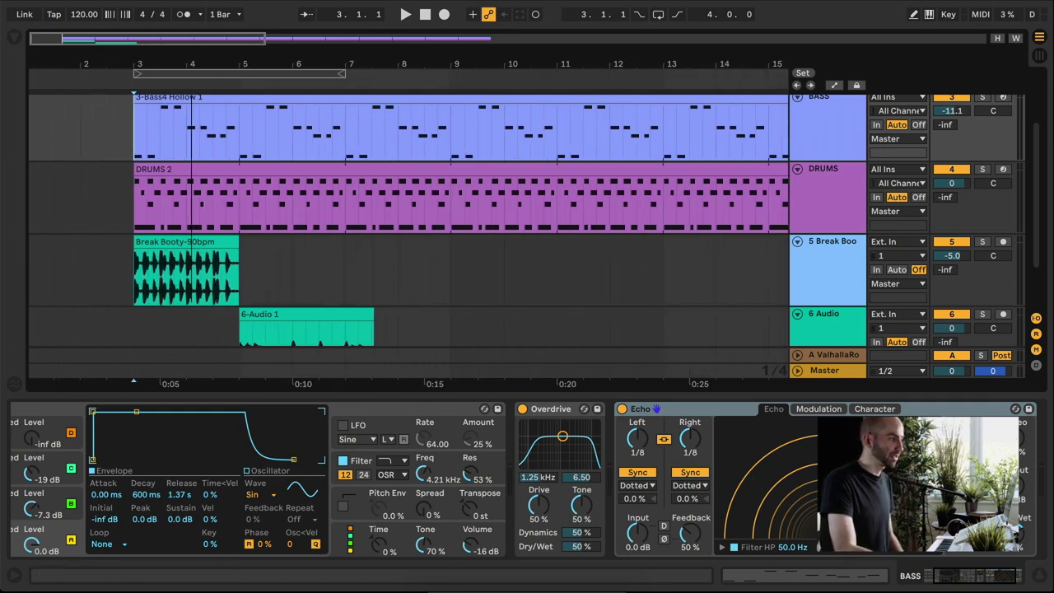
Insert a one-bar MIDI clip from bar 2 to bar 3 on the Electric Piano1 Soft track.
left_click(853, 205)
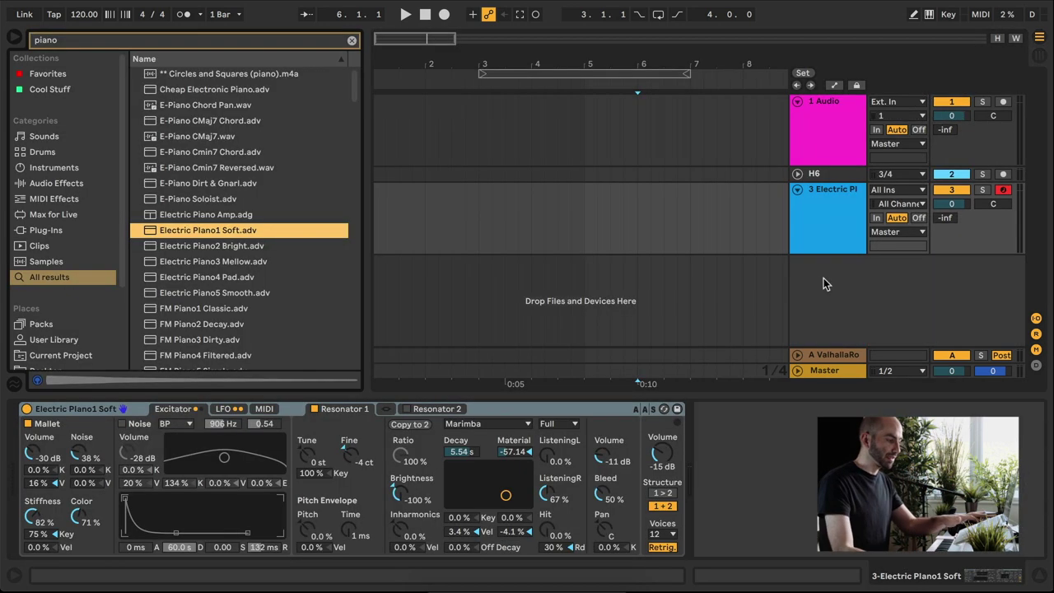
left_click(427, 232)
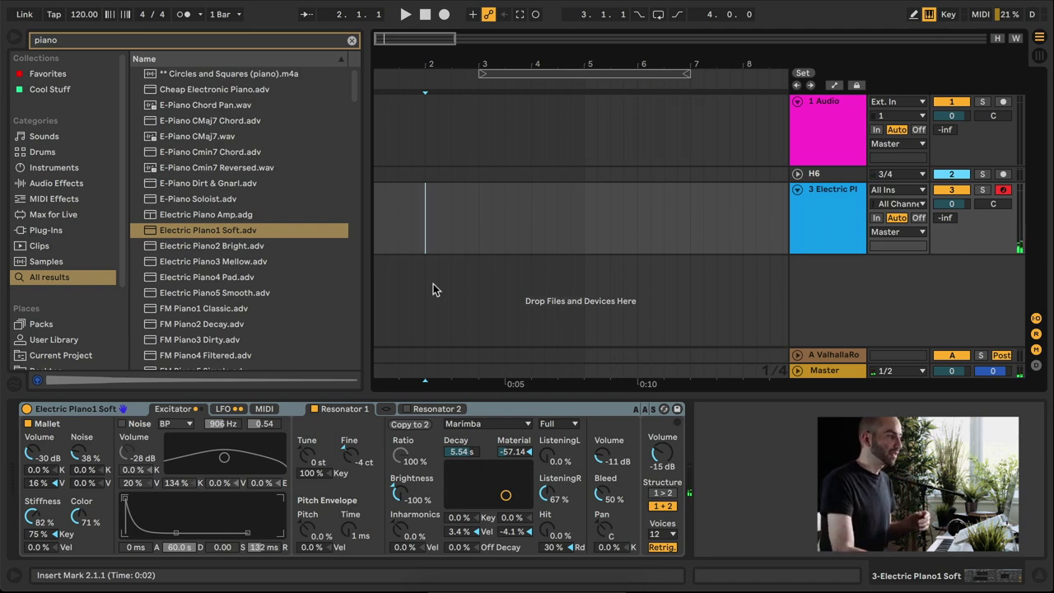
left_click_drag(434, 233, 479, 233)
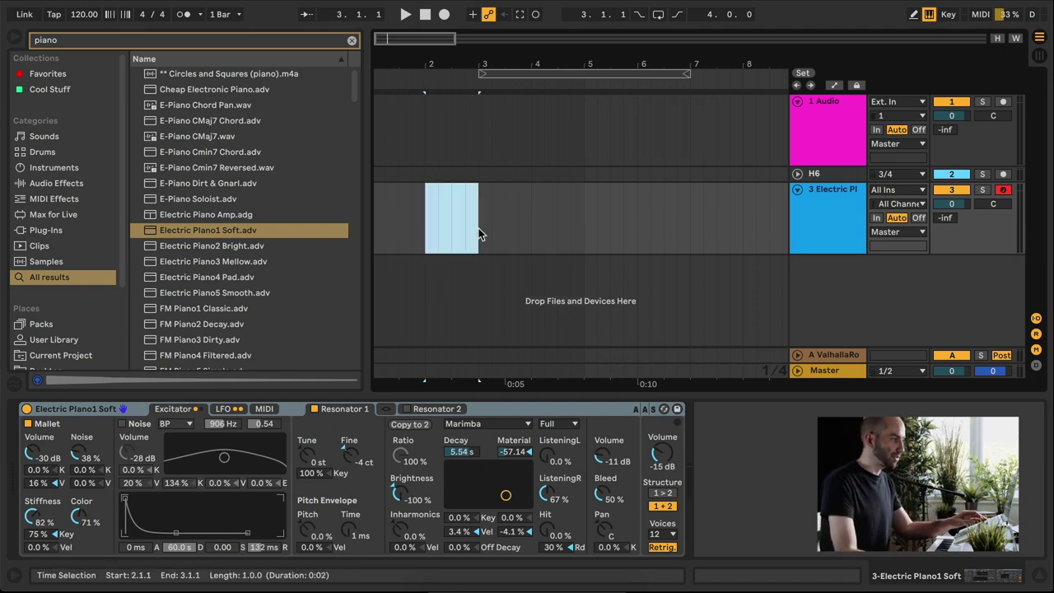
key("super+shift+m")
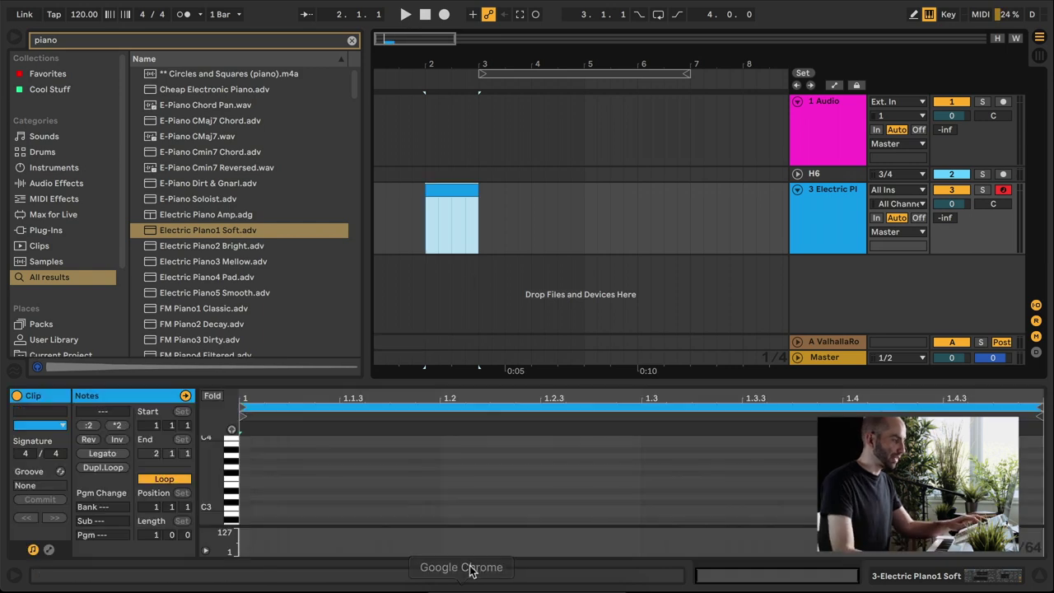
Draw four short notes in the piano clip at 1.1.1, 1.1.3, 1.2 and 1.2.3, from C#3 to a final G#3, and play it.
left_click(245, 499)
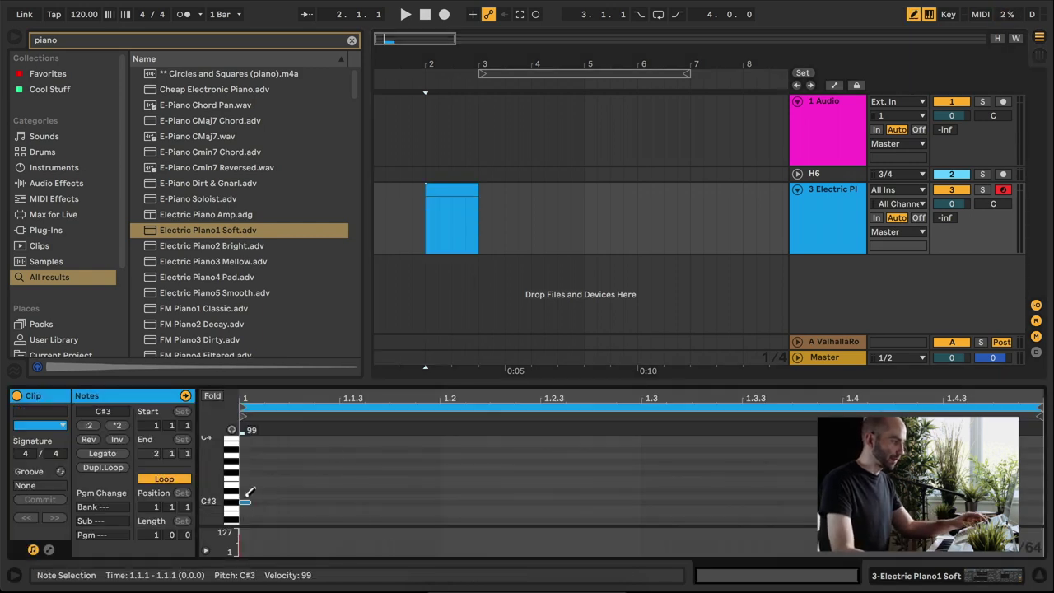
left_click(445, 483)
left_click(546, 460)
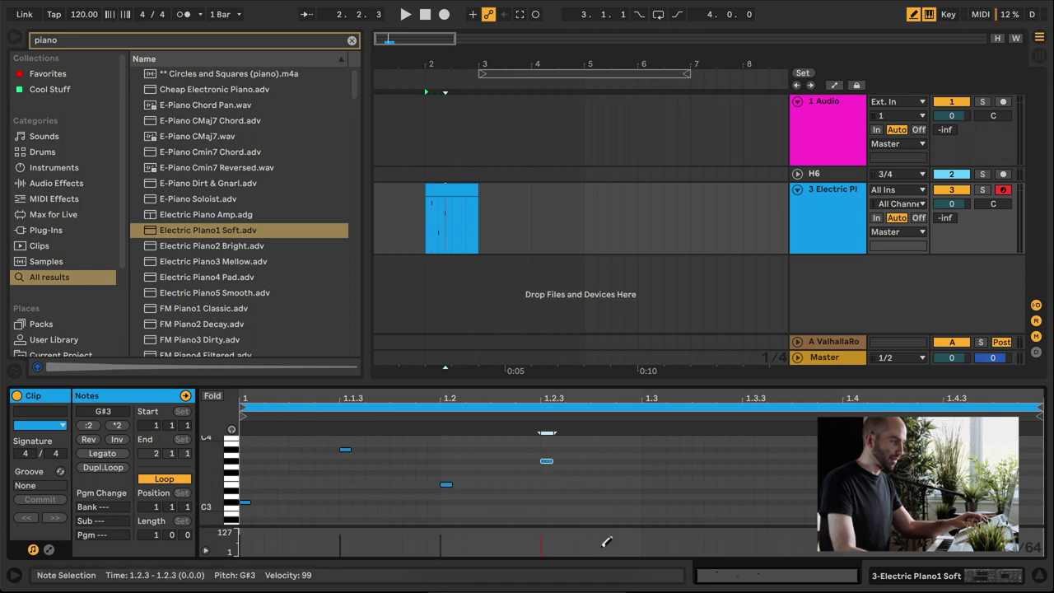
key("space")
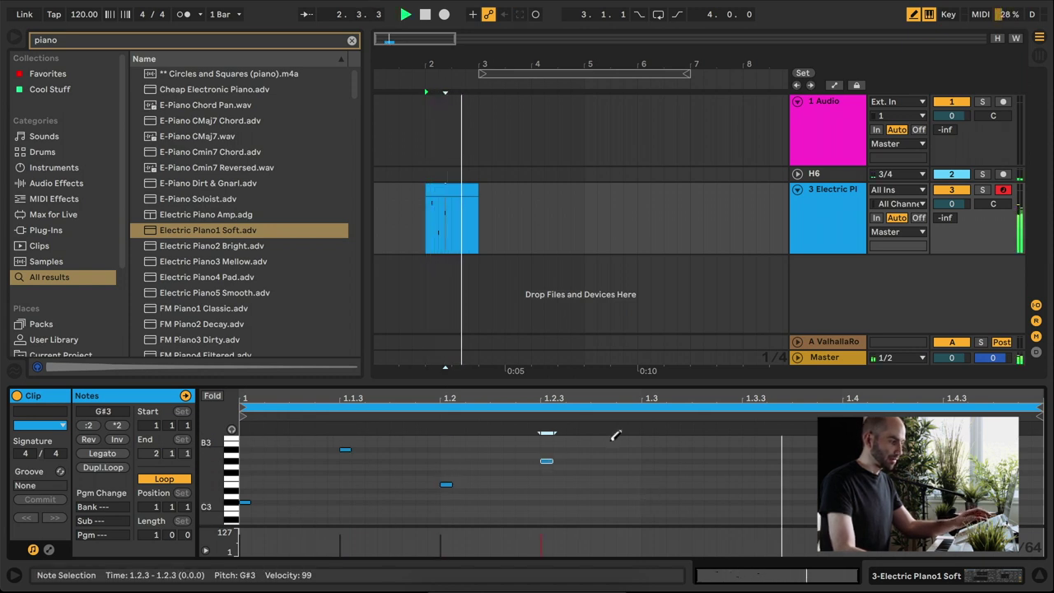
Stop playback, delete the drawn one-bar clip on the Electric Piano track and place the insert marker at bar 2.
key("b")
left_click(432, 216)
key("space")
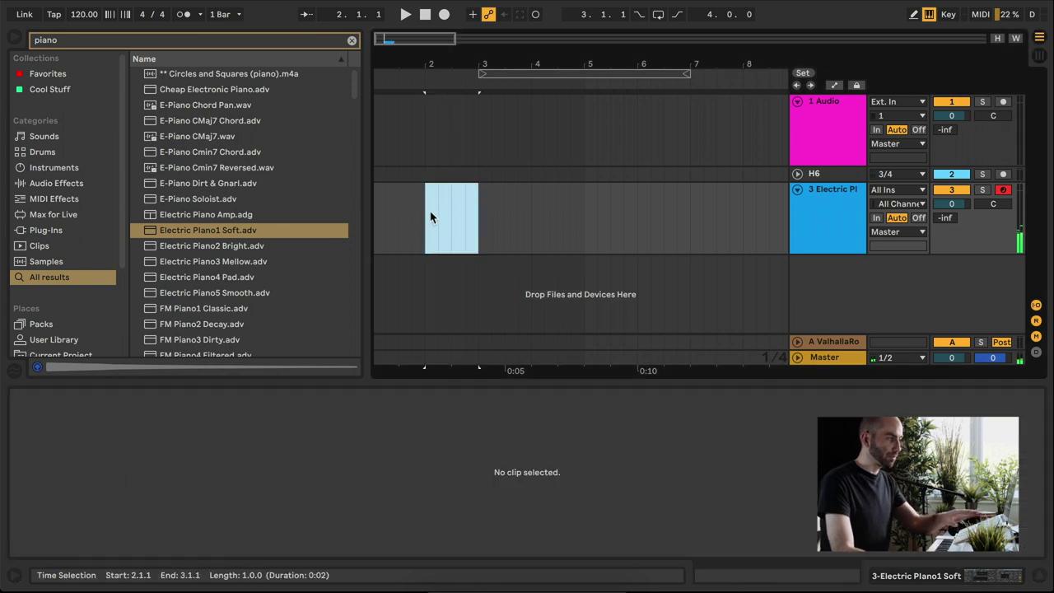
left_click(428, 230)
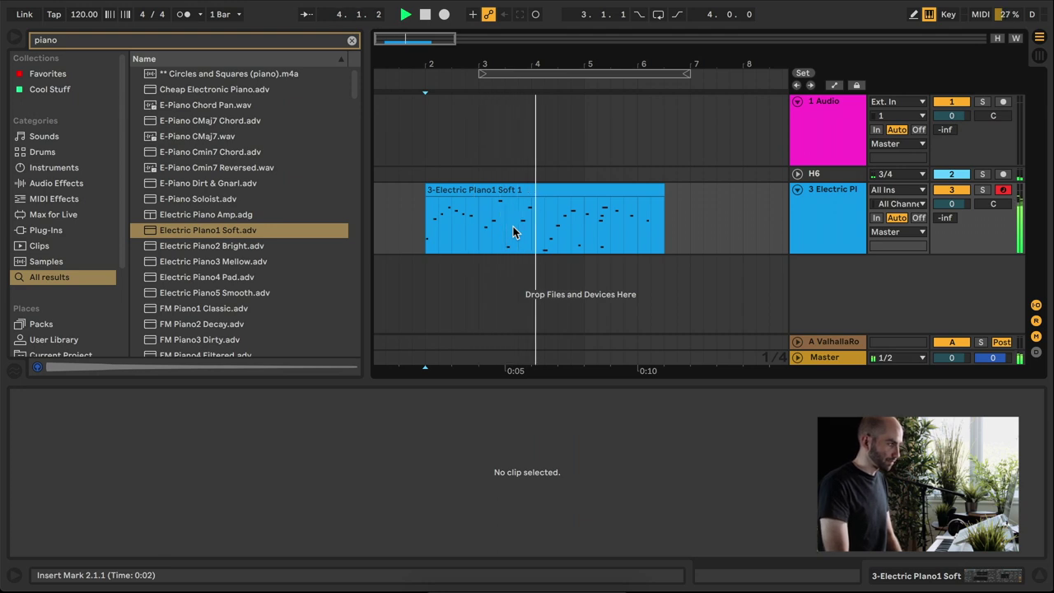
Delete the recorded Electric Piano1 Soft clip and return the insert marker to bar 2 on that track.
left_click(633, 194)
key("Delete")
left_click(426, 224)
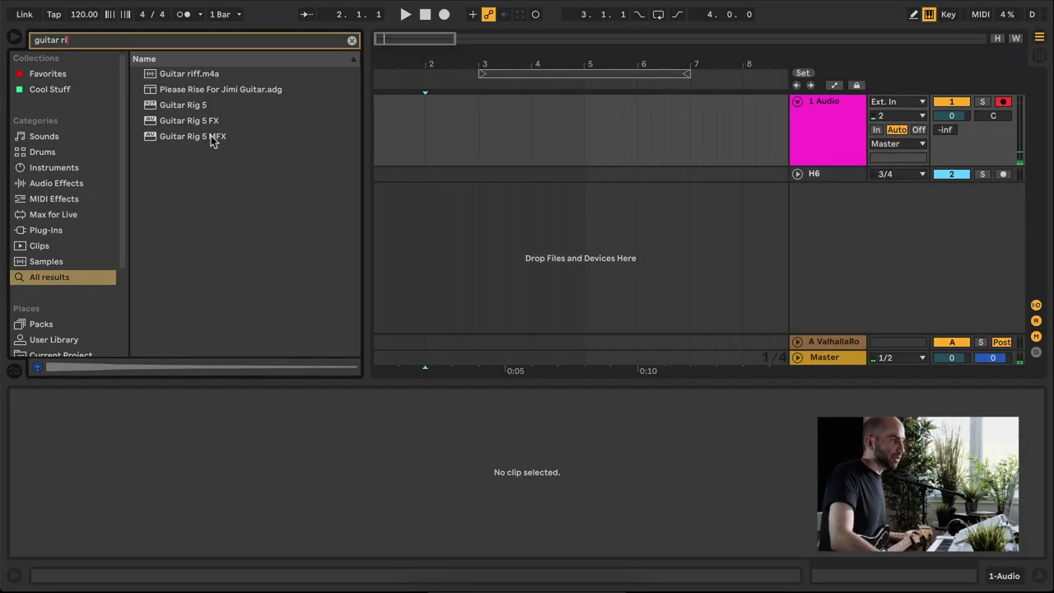
Load the Guitar Rig 5 plug-in onto the 1 Audio track and move its window upward to reveal it fully.
left_click(198, 107)
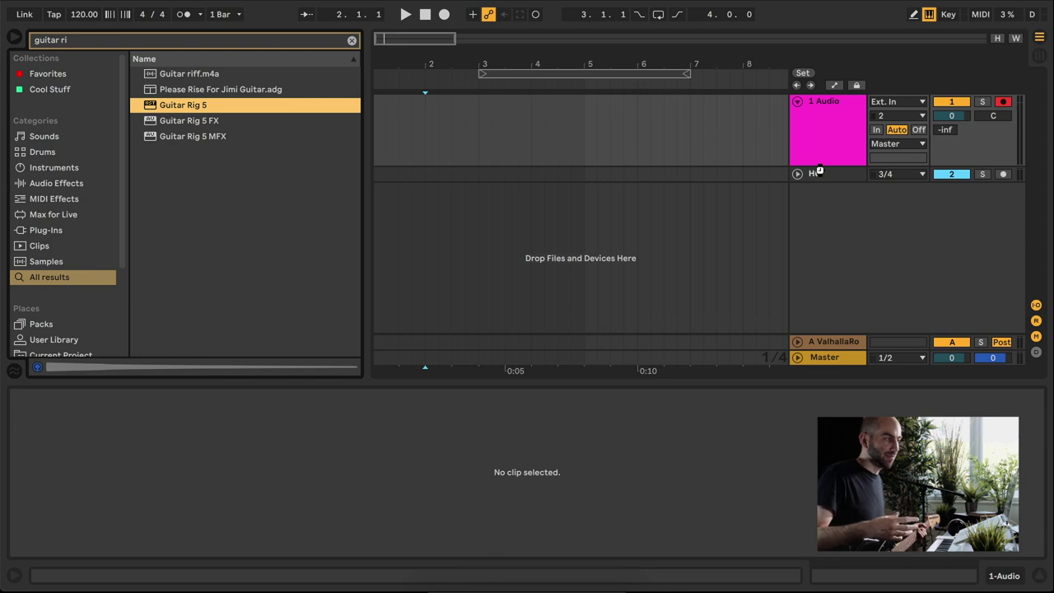
left_click_drag(820, 170, 819, 171)
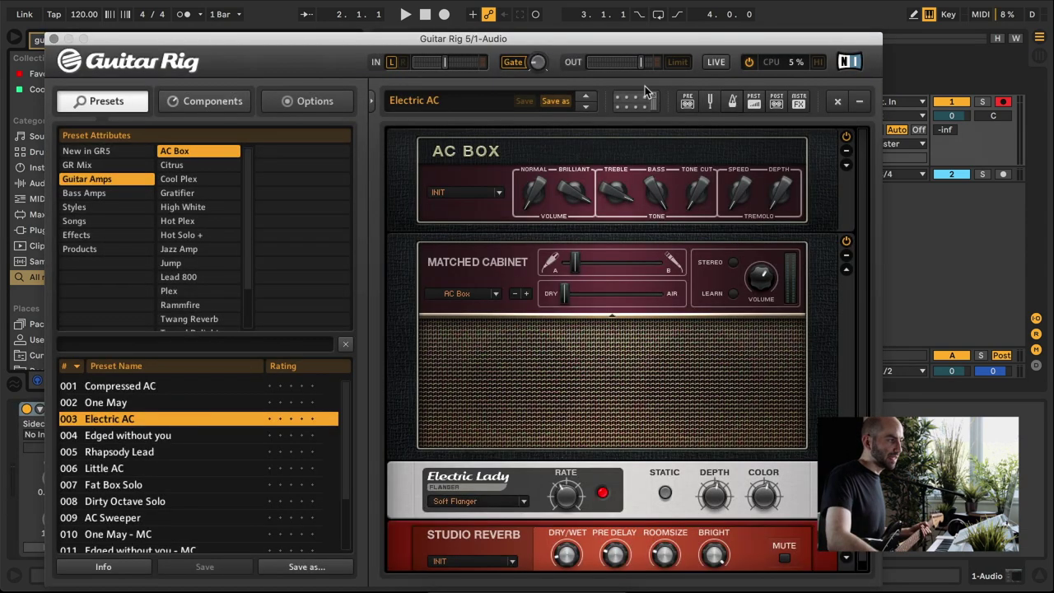
left_click_drag(658, 42, 677, 25)
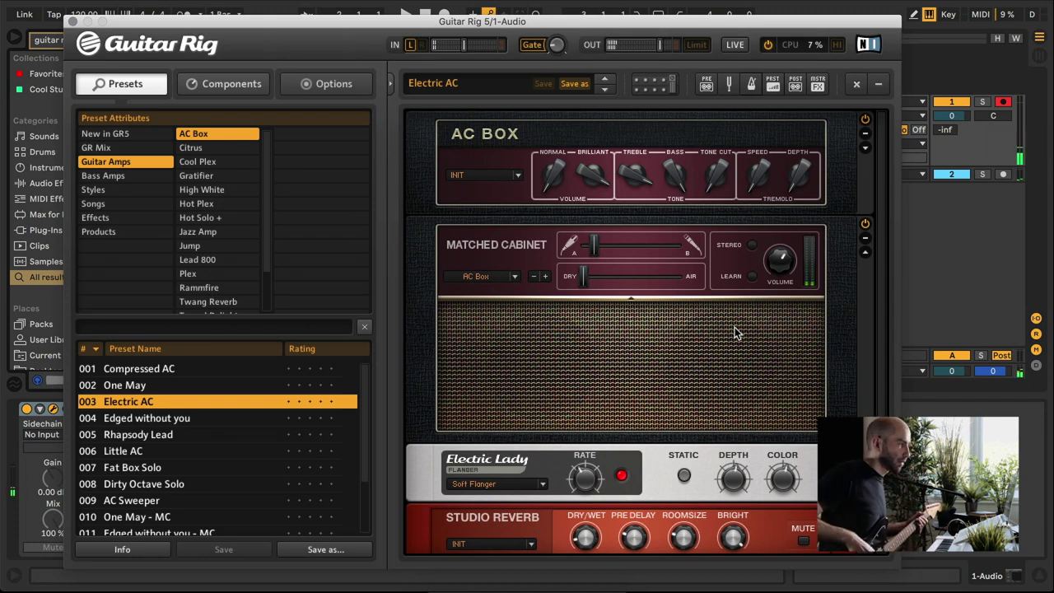
Load the Fuzz vs Reverse Split preset from Guitar Rig's Coloured effects and close the plug-in window.
left_click(117, 216)
left_click(132, 417)
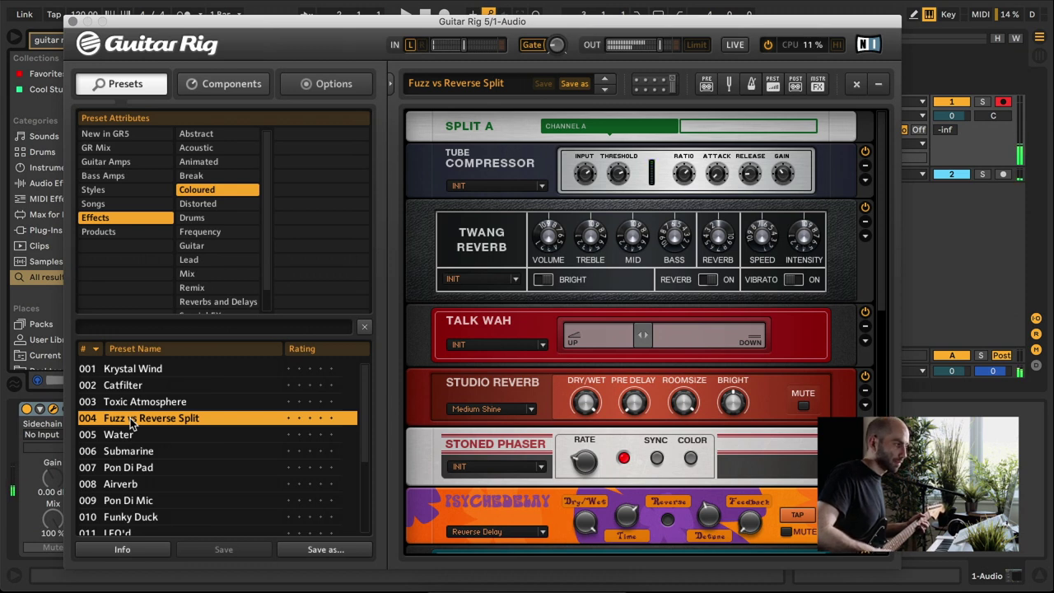
left_click(73, 23)
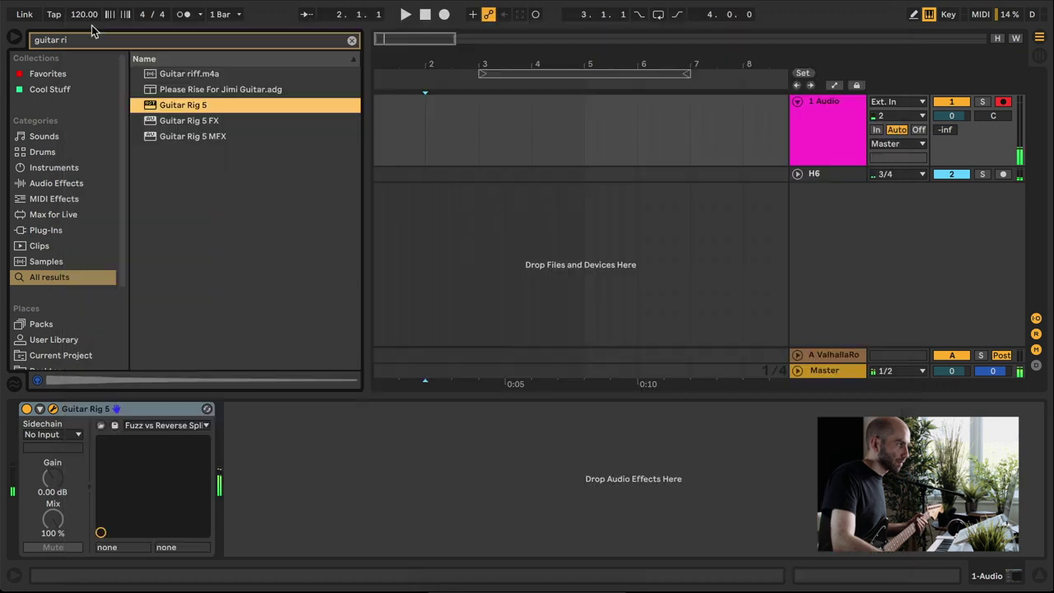
Record a guitar take on the 1 Audio track from bar 2 to just past bar 5.
left_click(445, 14)
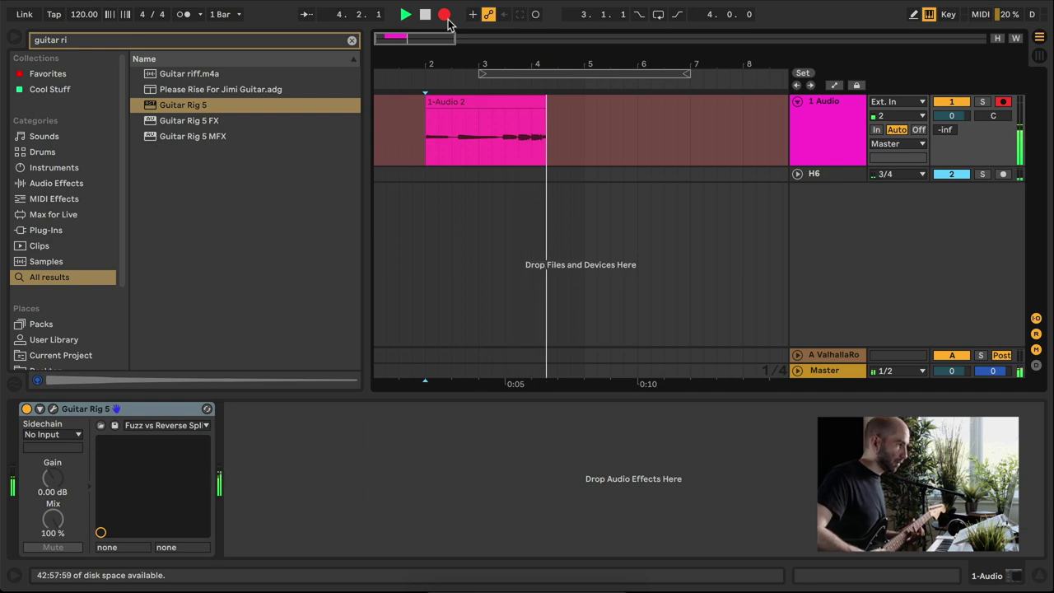
left_click(445, 17)
Open the recorded guitar clip, raise its gain to 9.81 dB and play it back.
double_click(489, 100)
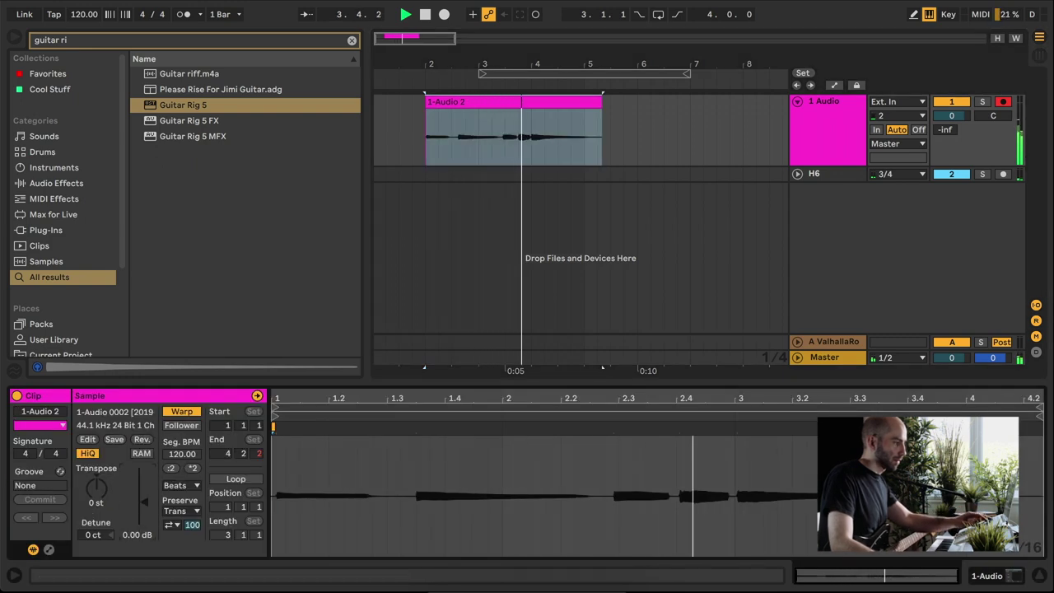
left_click_drag(134, 504, 134, 485)
key("space")
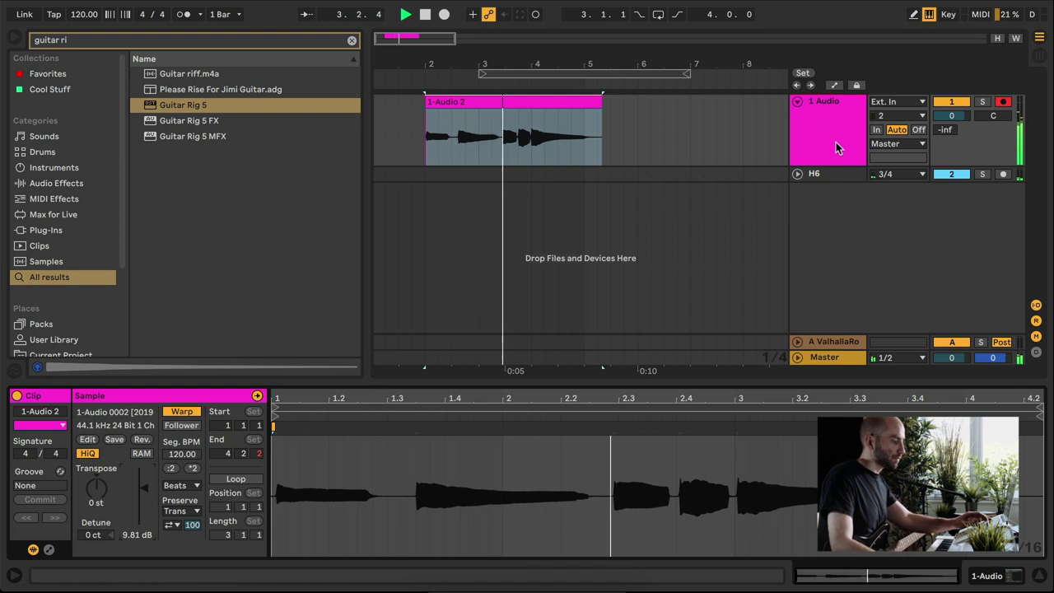
Search the browser for "606", load 606 Core Kit on a new track and start recording it from bar 2.
key("ctrl+f")
type("606")
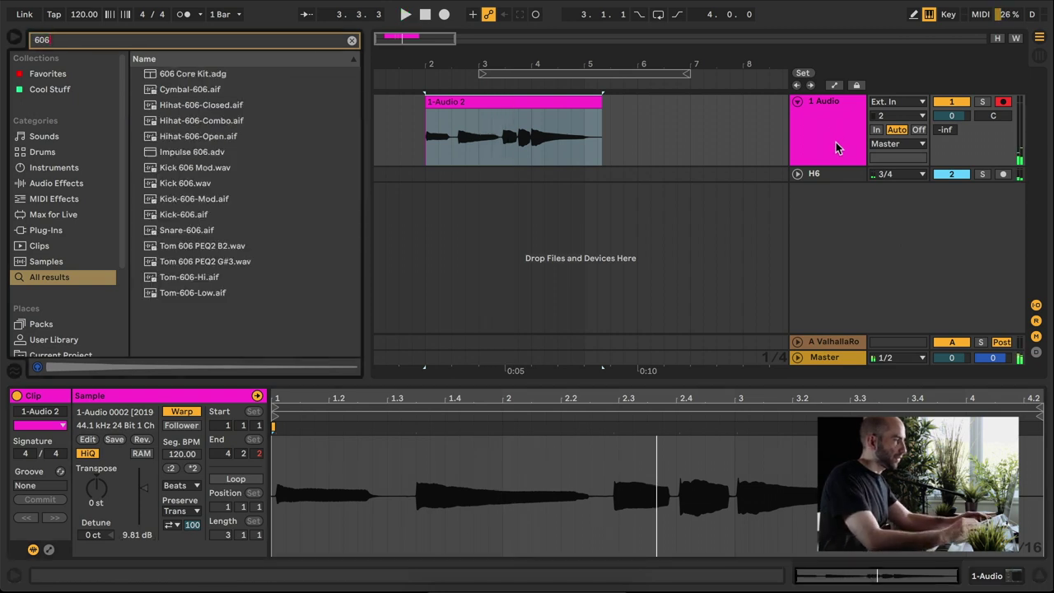
key("Return")
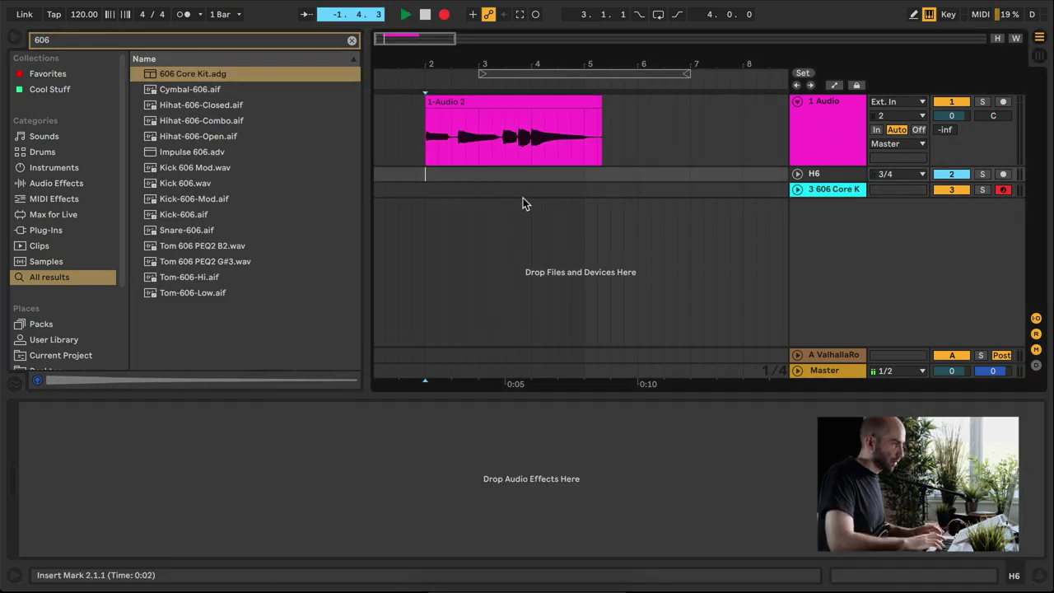
key("F9")
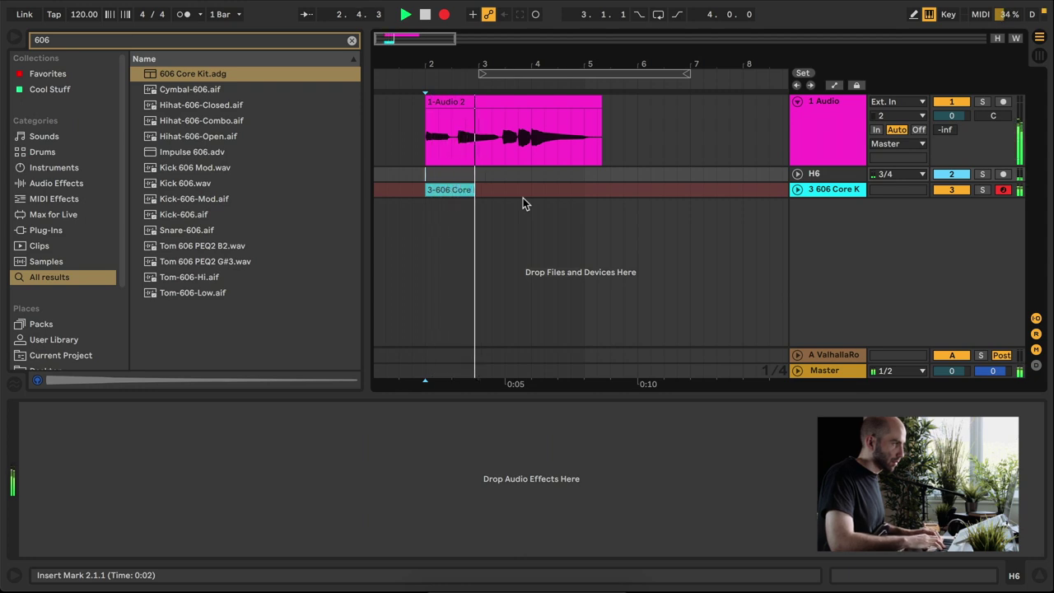